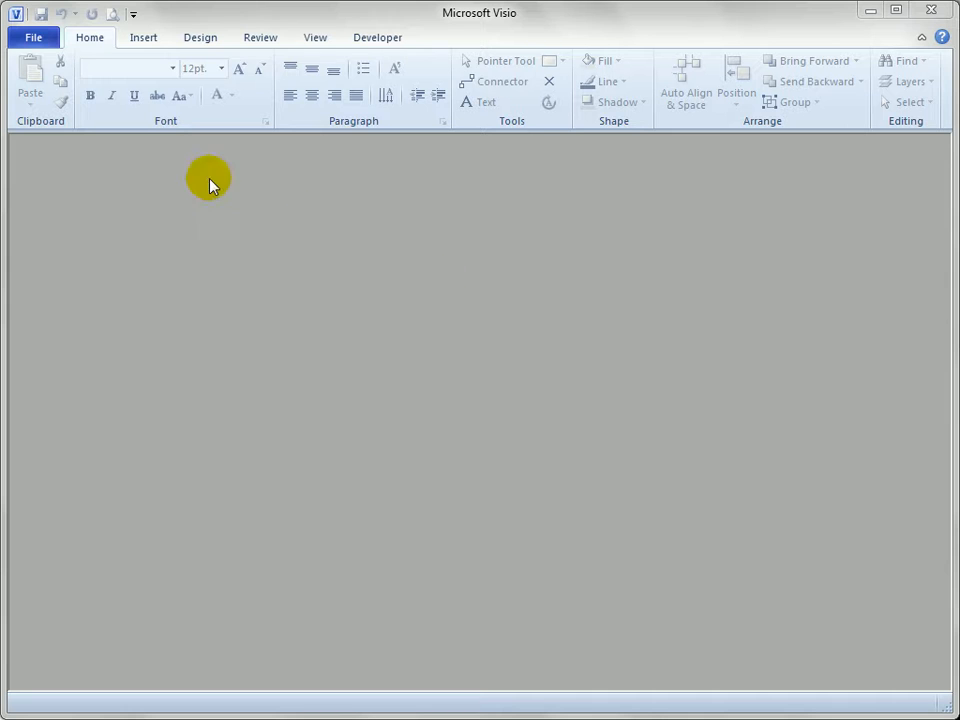
# Step: Create a new blank drawing
pyautogui.click(36, 37)
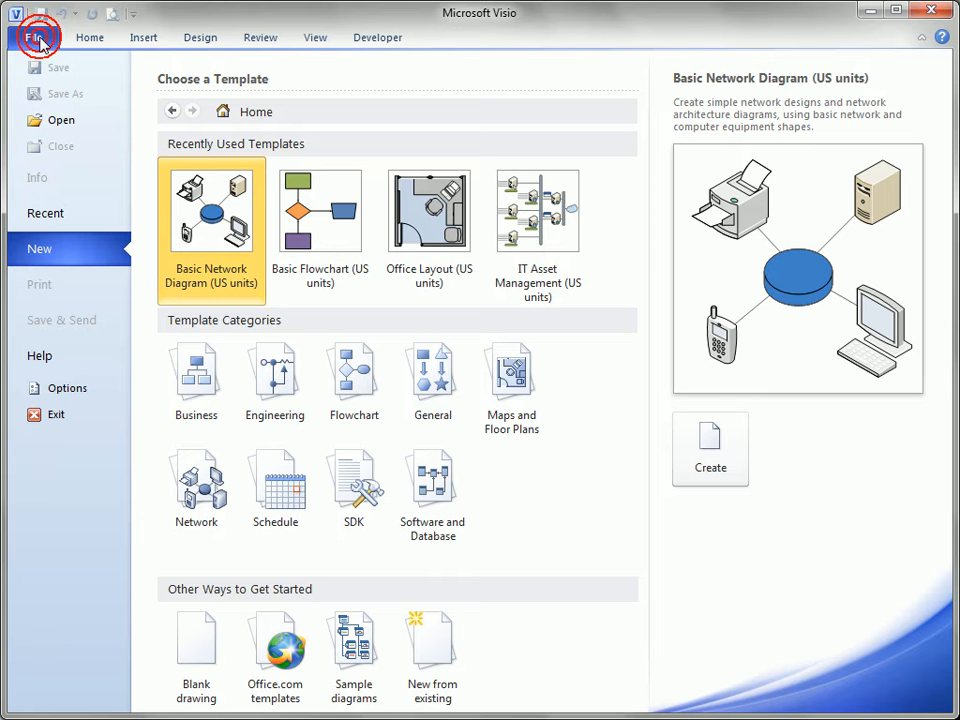
pyautogui.click(197, 657)
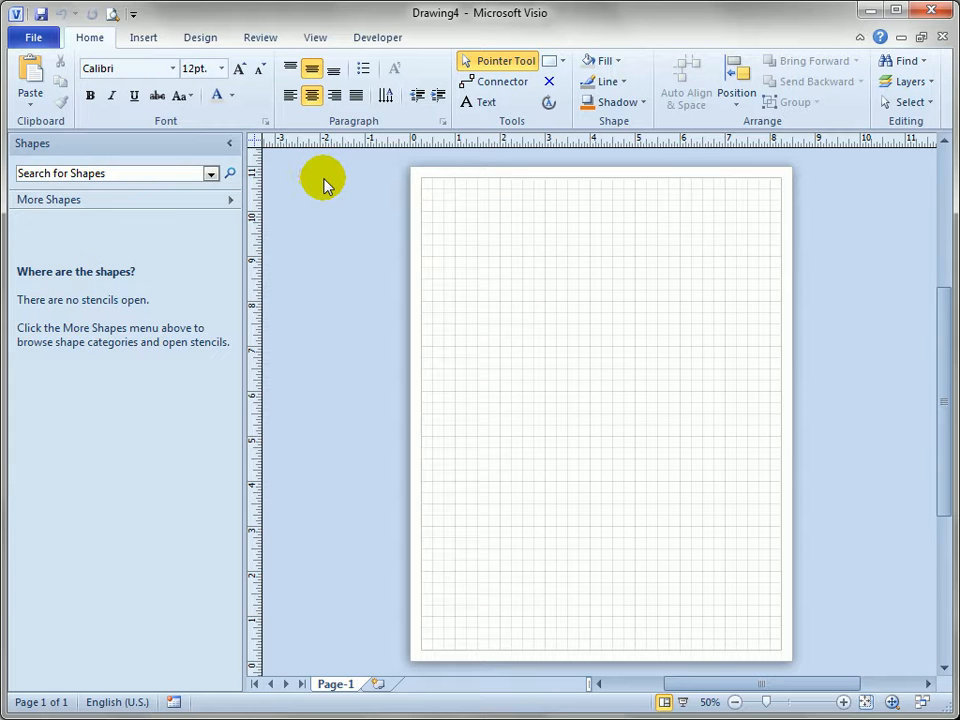
# Step: Hide the rulers and collapse the Shapes window to free up drawing space
pyautogui.click(308, 40)
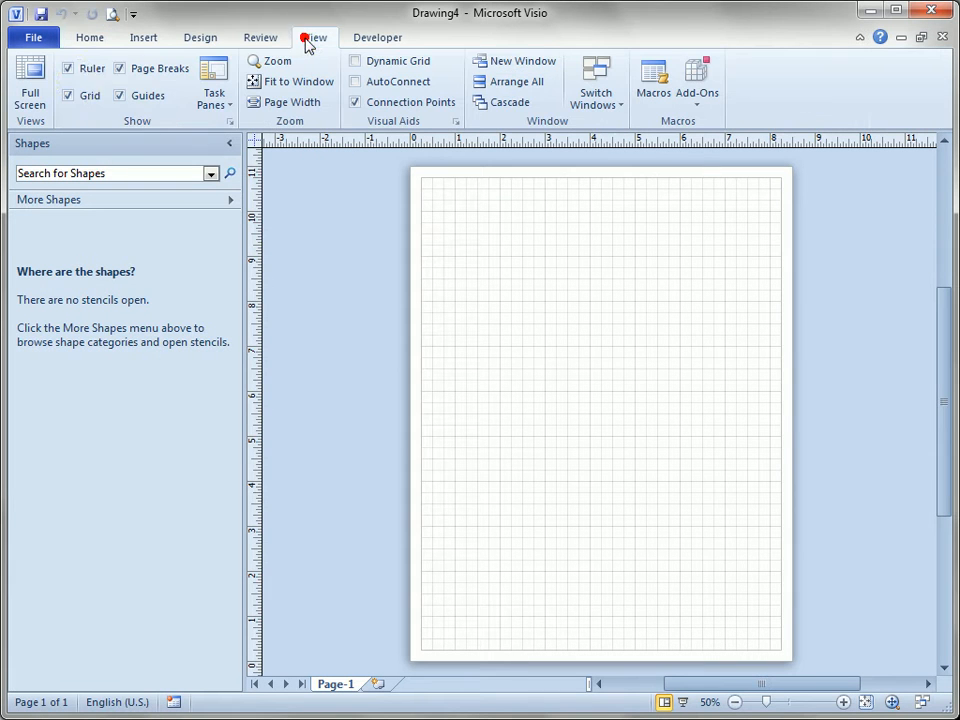
pyautogui.click(88, 70)
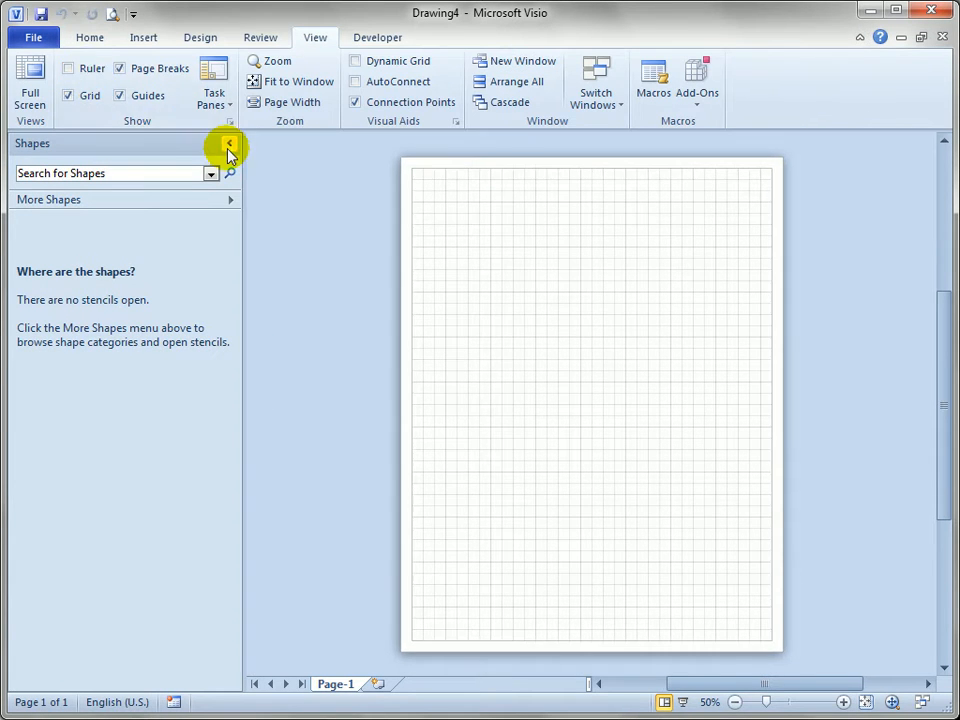
pyautogui.click(229, 144)
# Step: Draw a rectangle about 1.25 in wide and 0.75 in high near the page's upper-left corner
pyautogui.keyDown('ctrl'); pyautogui.keyDown('shift'); pyautogui.click(407, 206); pyautogui.keyUp('shift'); pyautogui.keyUp('ctrl')
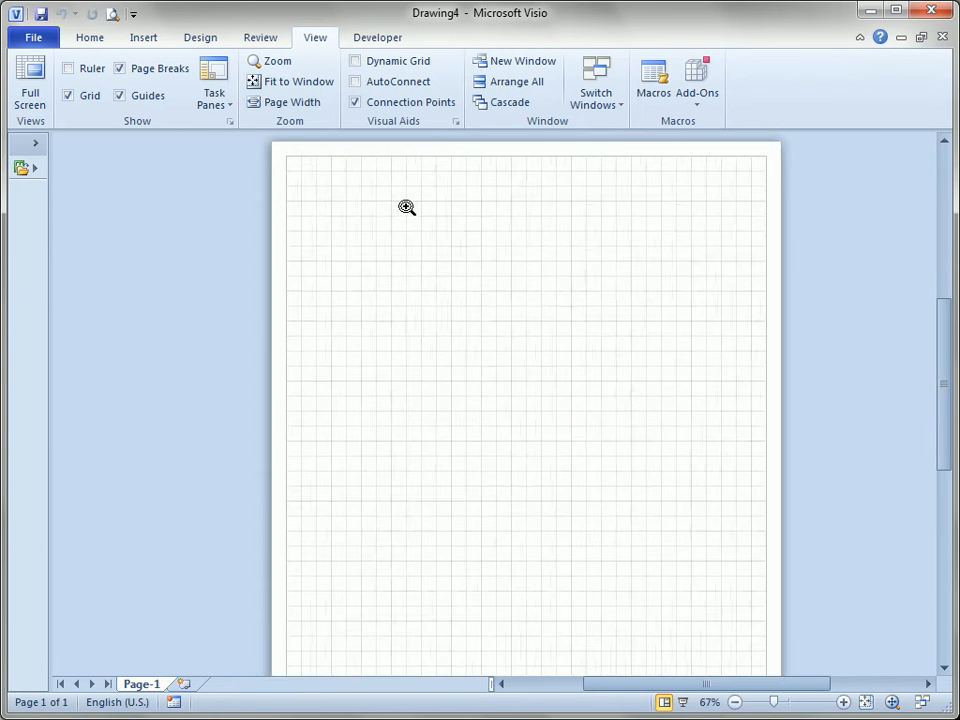
pyautogui.keyDown('ctrl'); pyautogui.keyDown('shift'); pyautogui.click(405, 204); pyautogui.keyUp('shift'); pyautogui.keyUp('ctrl')
pyautogui.click(90, 40)
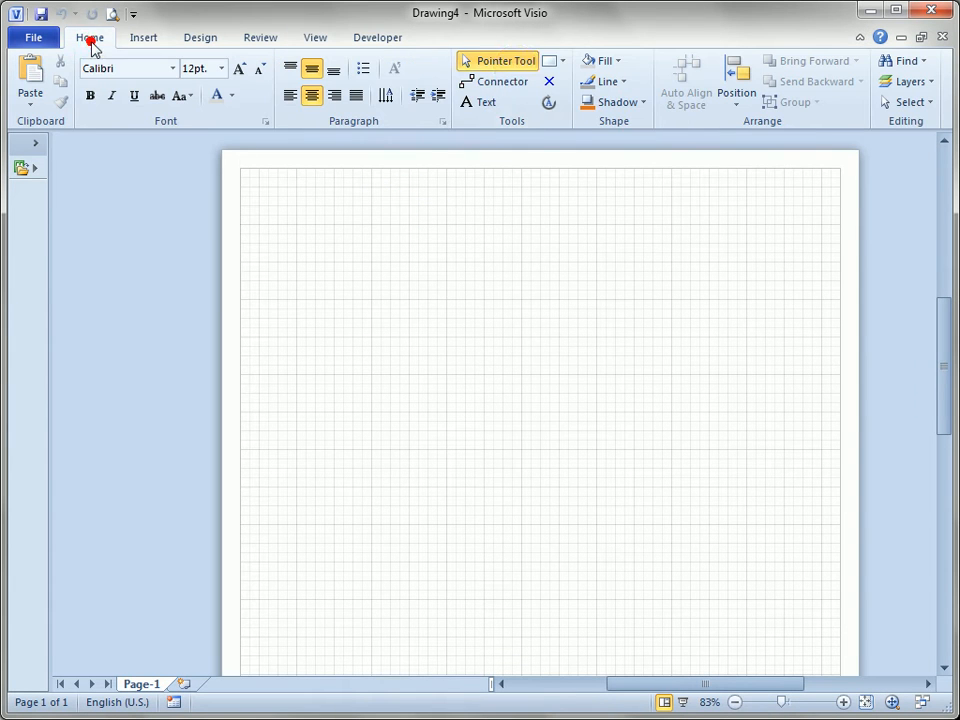
pyautogui.click(549, 62)
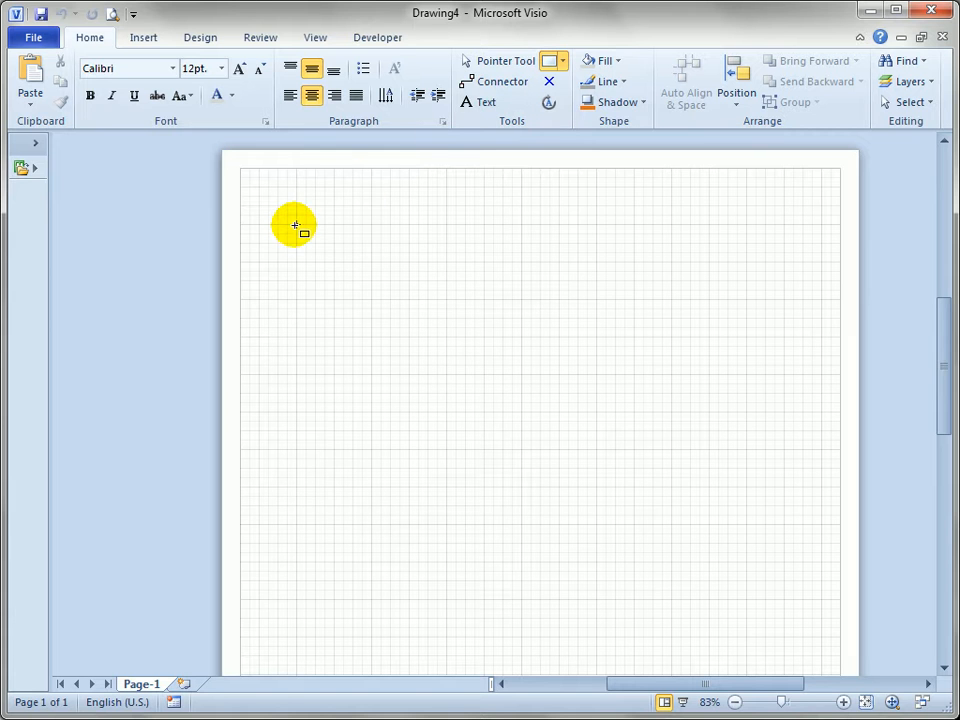
pyautogui.moveTo(295, 225); pyautogui.dragTo(388, 280)
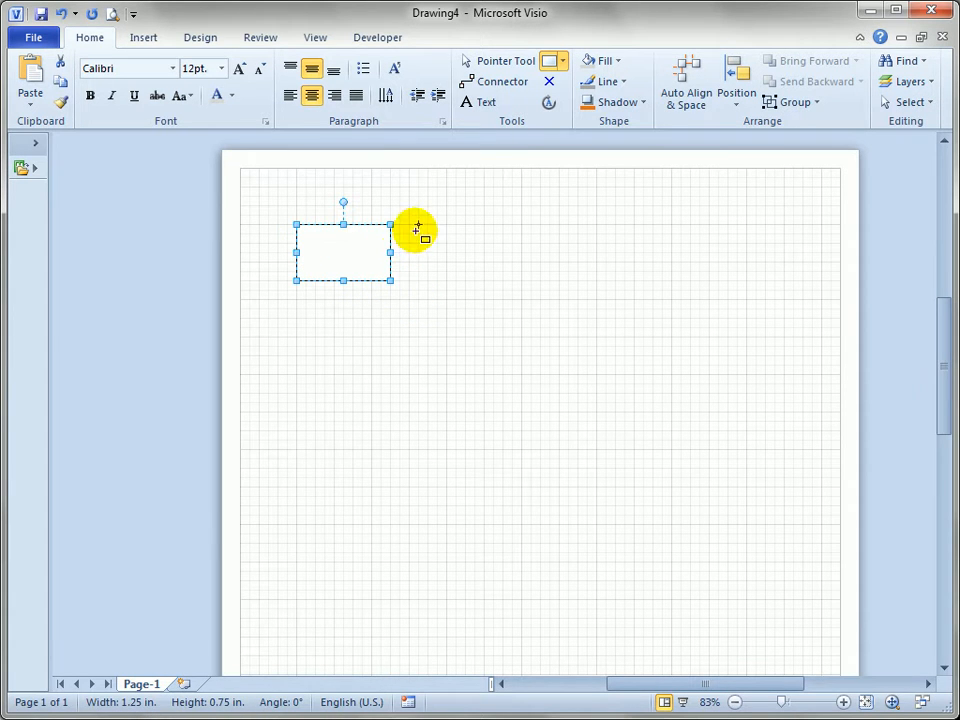
pyautogui.click(480, 62)
pyautogui.click(484, 266)
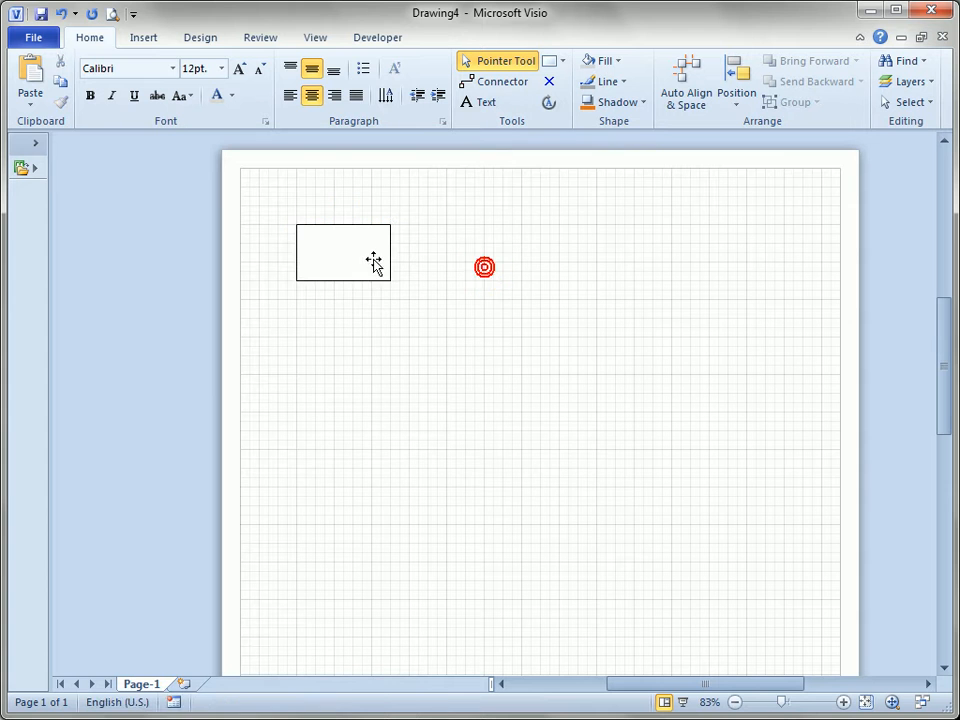
# Step: Duplicate the rectangle twice, aligning each copy flush against the right edge of the previous one
pyautogui.click(348, 256)
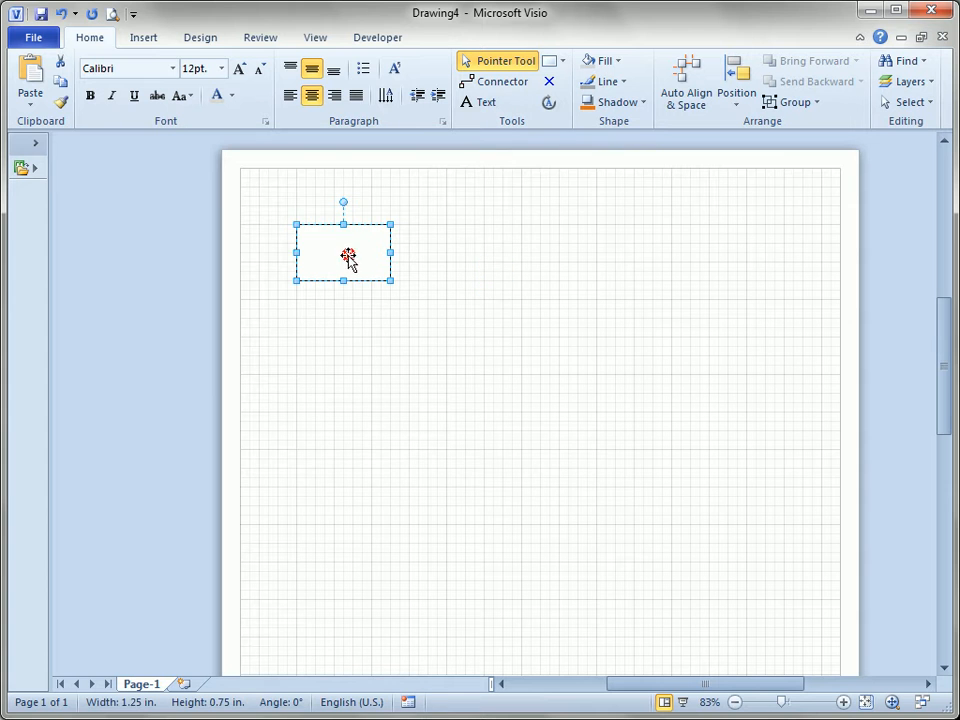
pyautogui.click(33, 98)
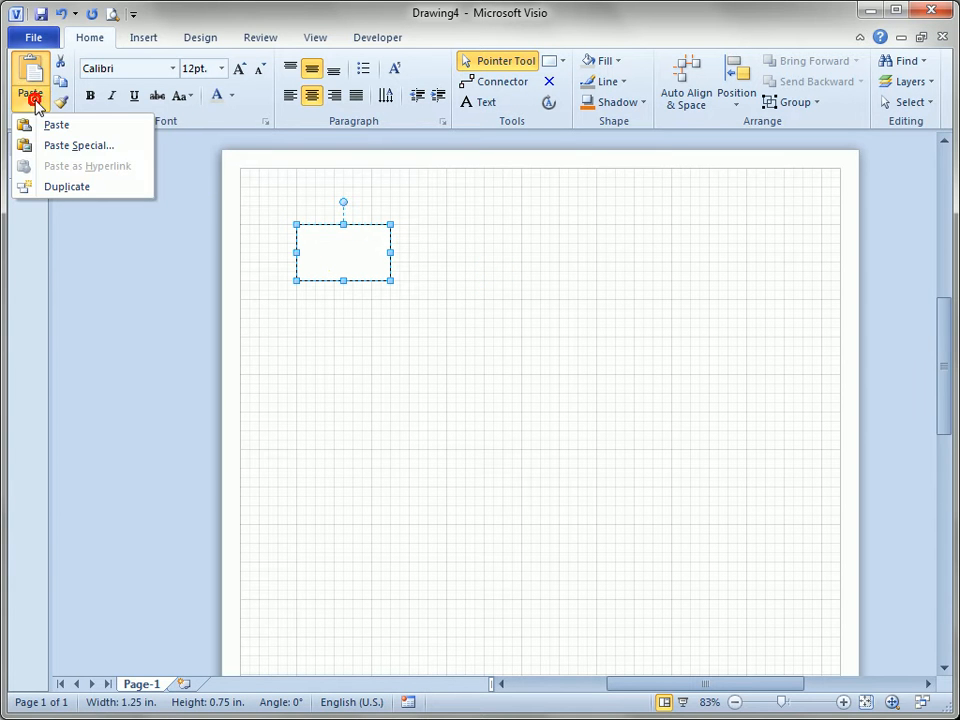
pyautogui.click(70, 186)
pyautogui.moveTo(356, 280); pyautogui.dragTo(434, 253)
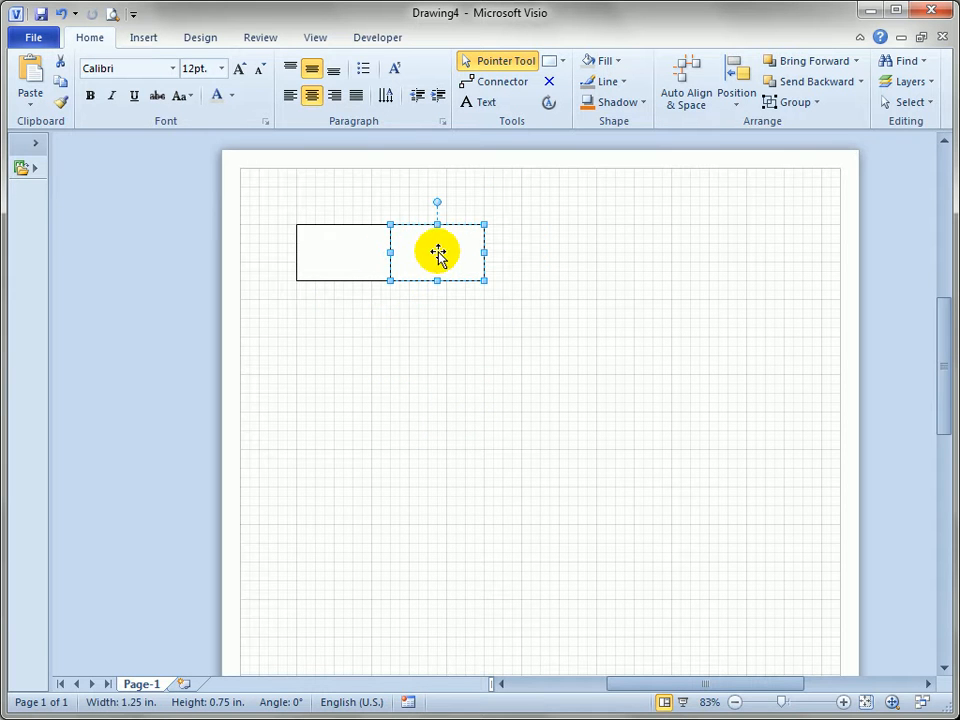
pyautogui.click(28, 98)
pyautogui.click(86, 188)
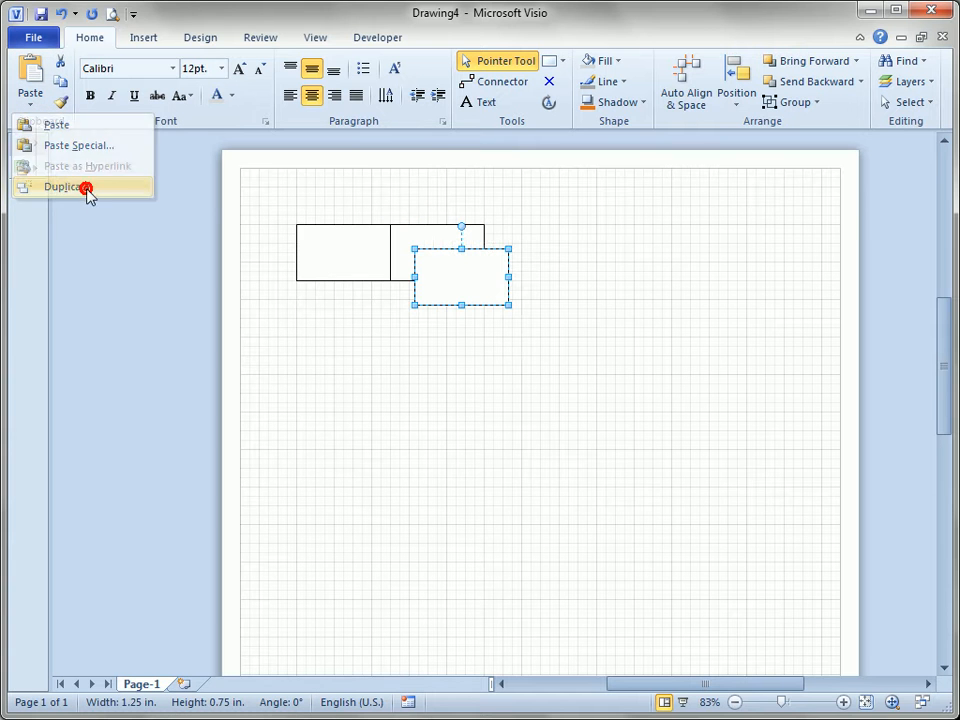
pyautogui.moveTo(461, 283); pyautogui.dragTo(521, 264)
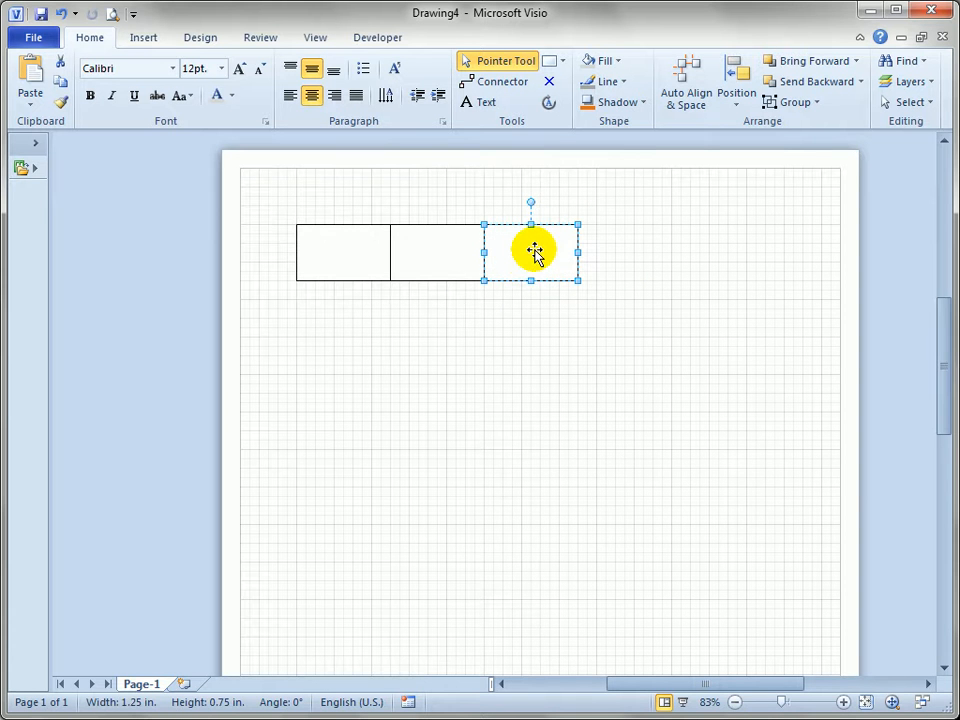
pyautogui.click(525, 306)
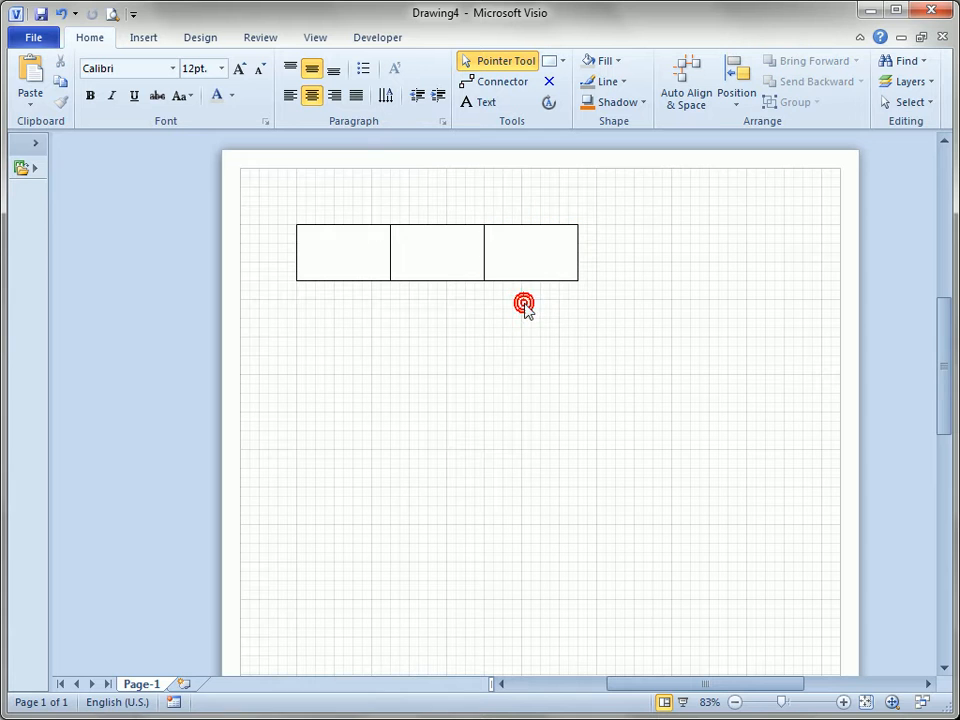
# Step: Copy the third rectangle flush to its right and repeat the copy twice to extend the row
pyautogui.click(519, 262)
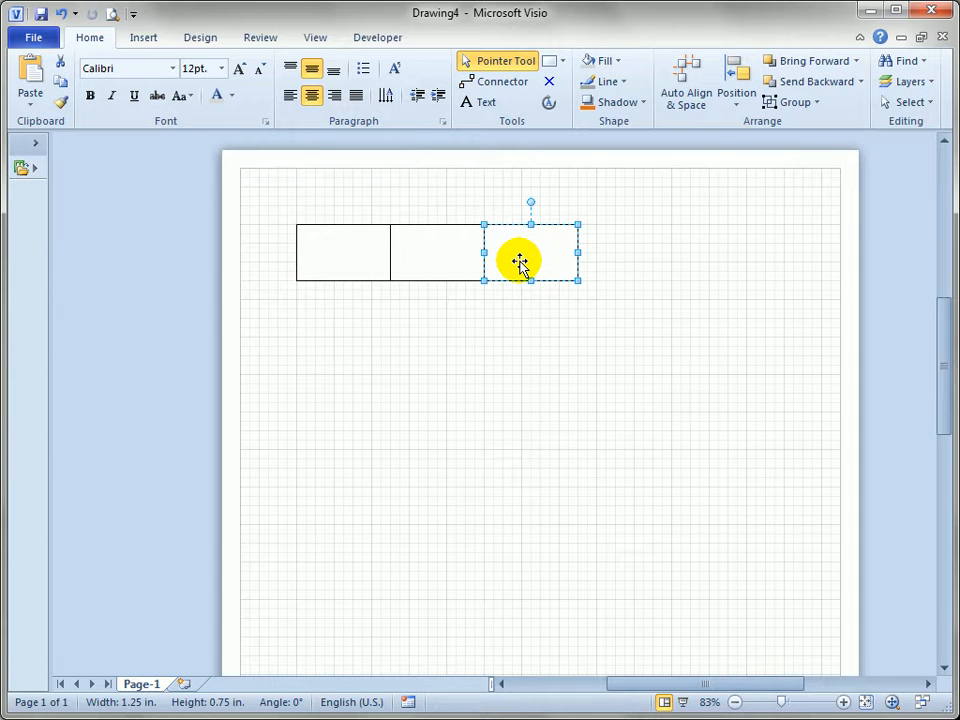
pyautogui.moveTo(519, 256); pyautogui.dragTo(617, 259)
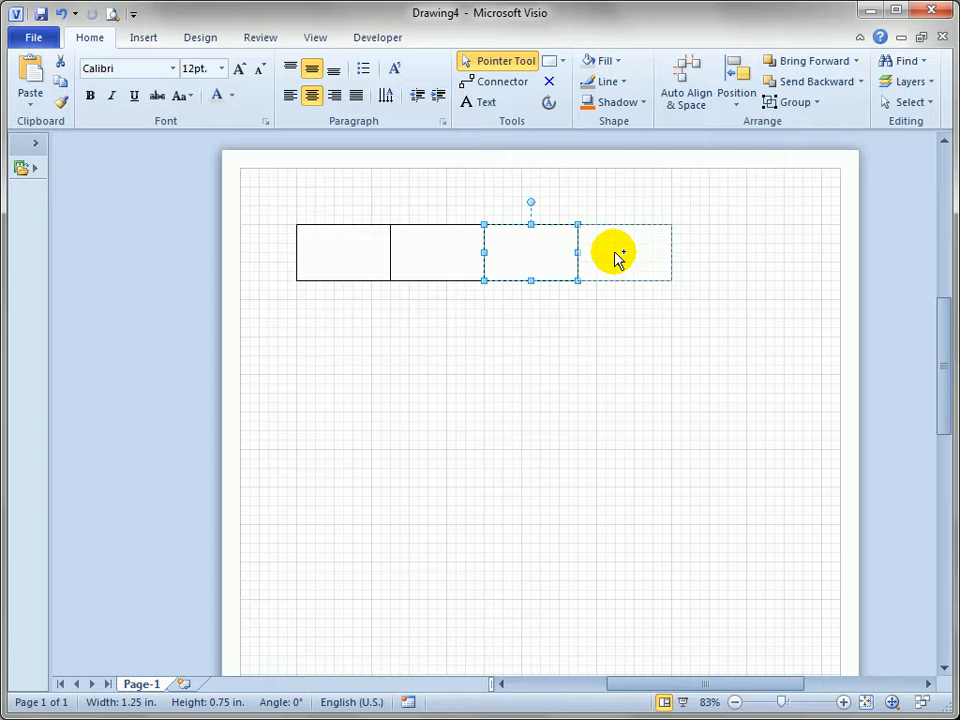
pyautogui.moveTo(617, 259); pyautogui.dragTo(618, 258)
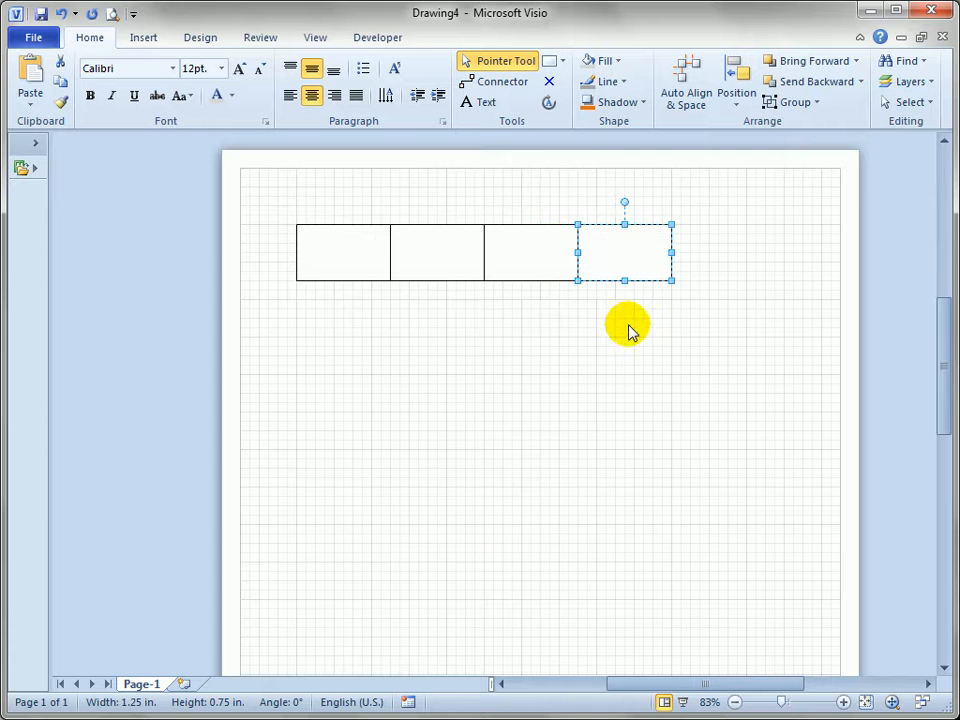
pyautogui.click(92, 16)
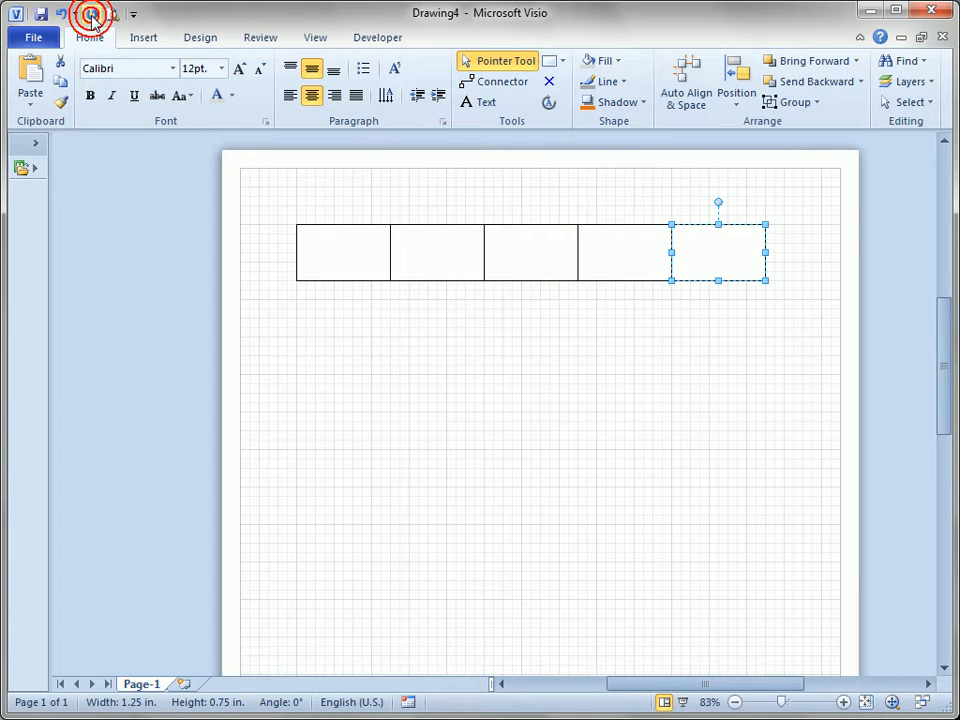
pyautogui.click(92, 16)
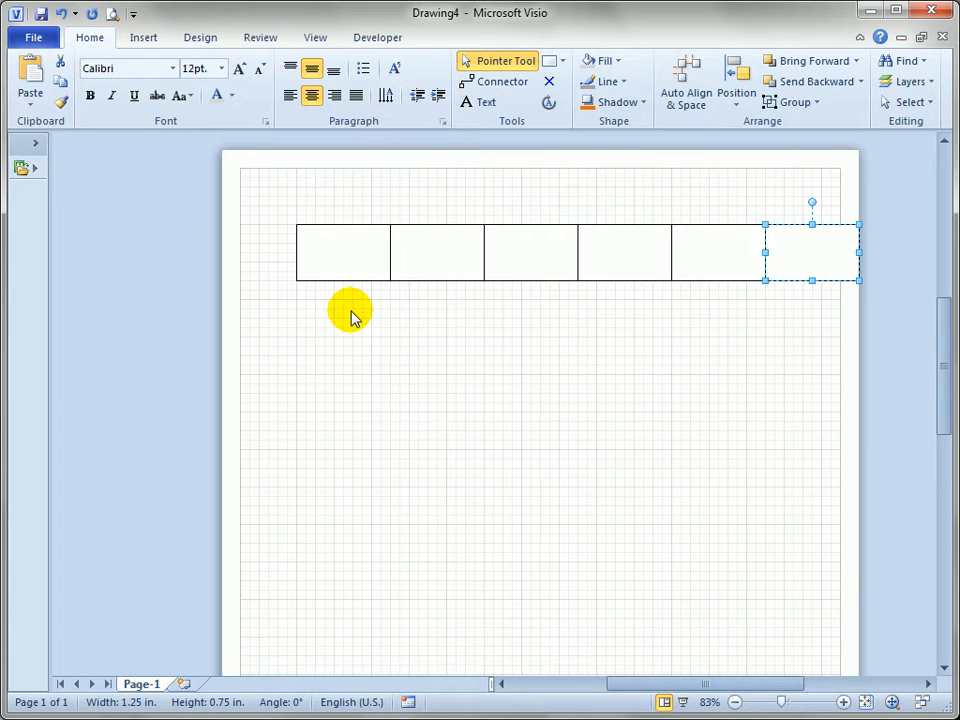
# Step: Delete all the copied rectangles in the row, keeping only the original one
pyautogui.moveTo(362, 193); pyautogui.dragTo(872, 312)
pyautogui.press('Delete')
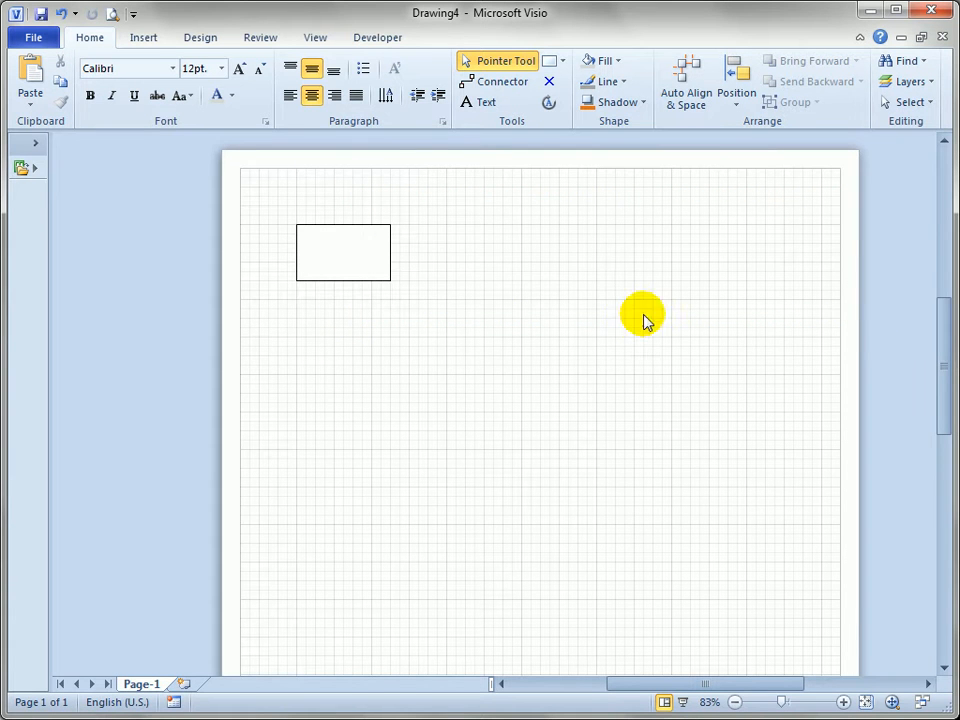
# Step: Copy the rectangle flush to its right and repeat the copy four times to form a row of six
pyautogui.click(368, 259)
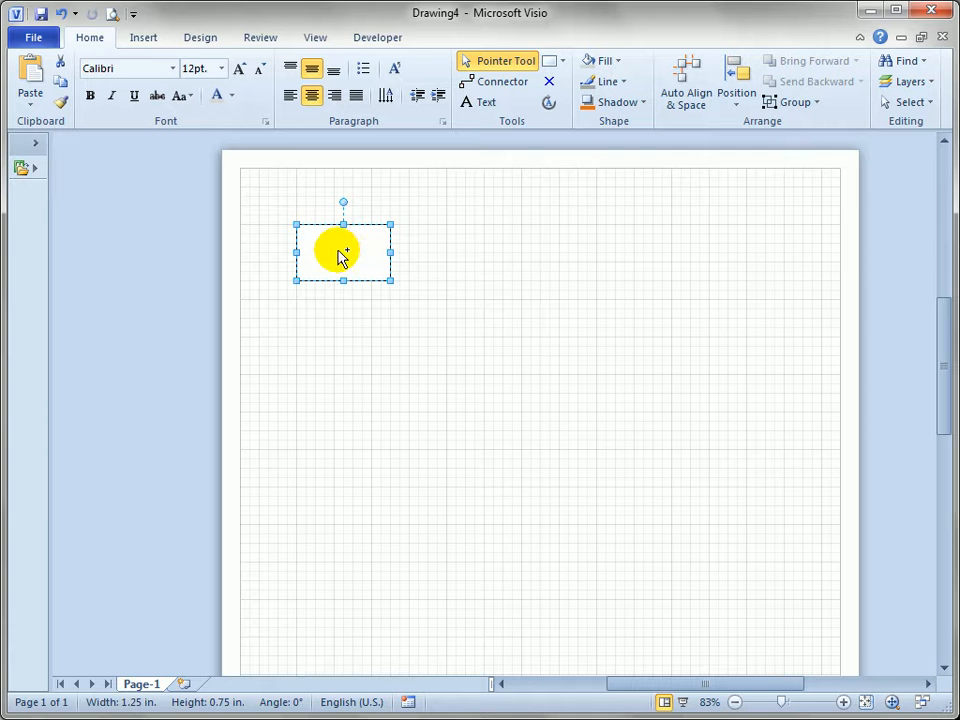
pyautogui.moveTo(338, 257); pyautogui.dragTo(432, 264)
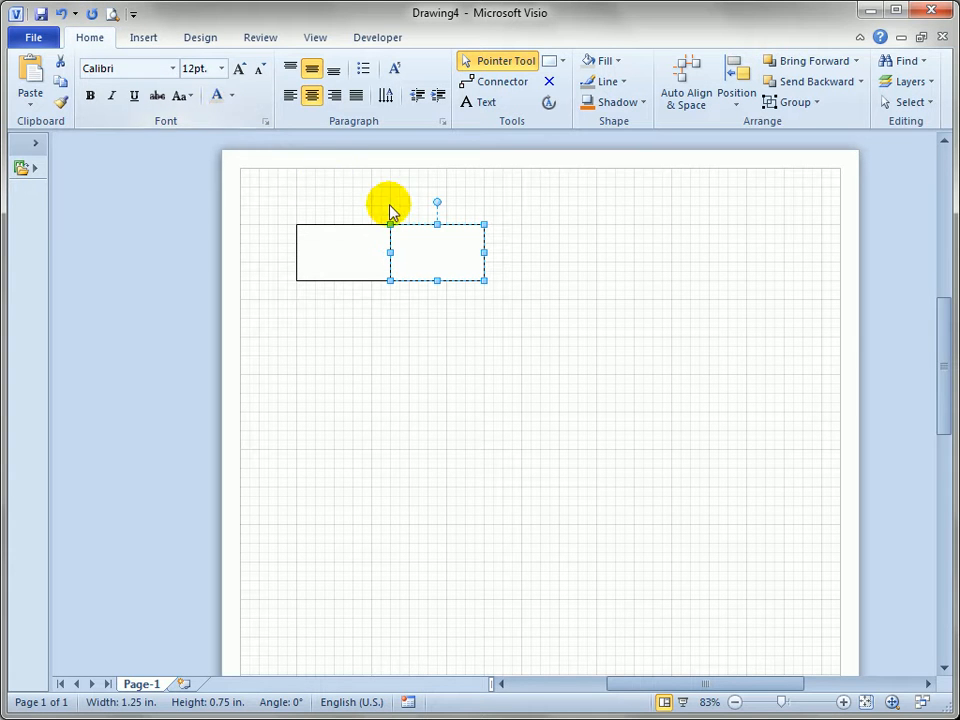
pyautogui.press('F4')
pyautogui.press('F4')
pyautogui.press('F4')
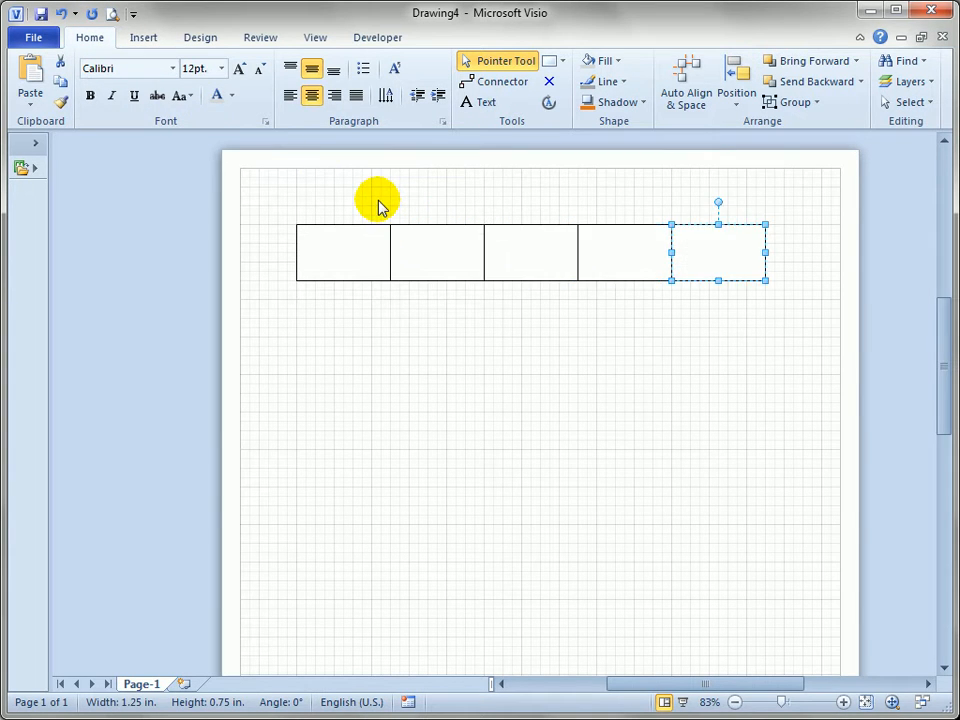
pyautogui.press('F4')
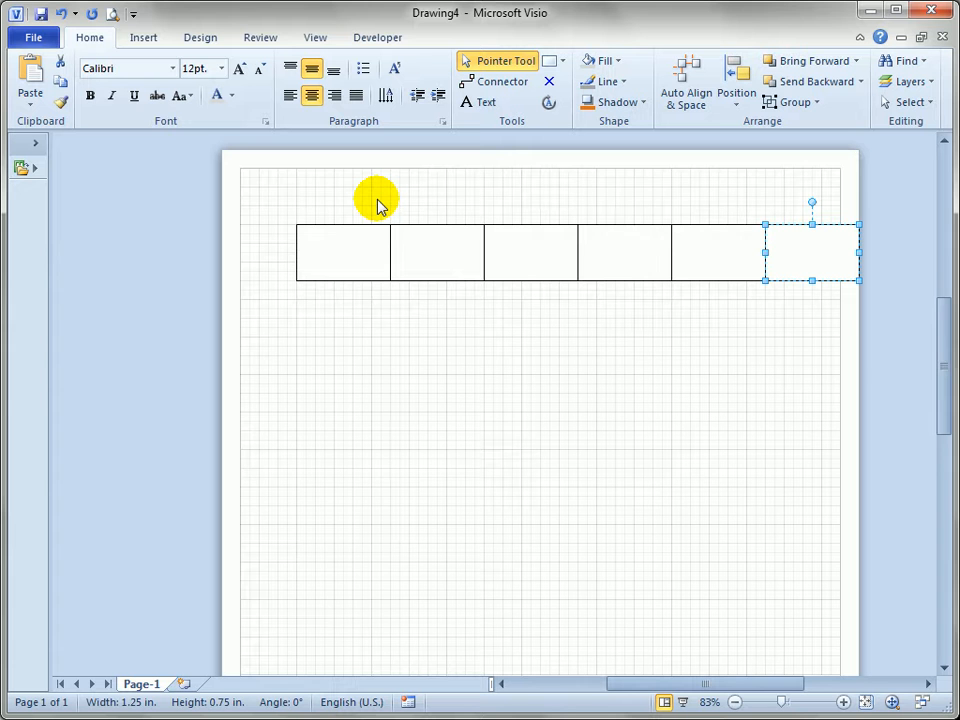
# Step: Move the whole row of six rectangles left so it fits inside the page margins
pyautogui.moveTo(259, 208); pyautogui.dragTo(868, 304)
pyautogui.moveTo(338, 255); pyautogui.dragTo(307, 255)
pyautogui.click(343, 332)
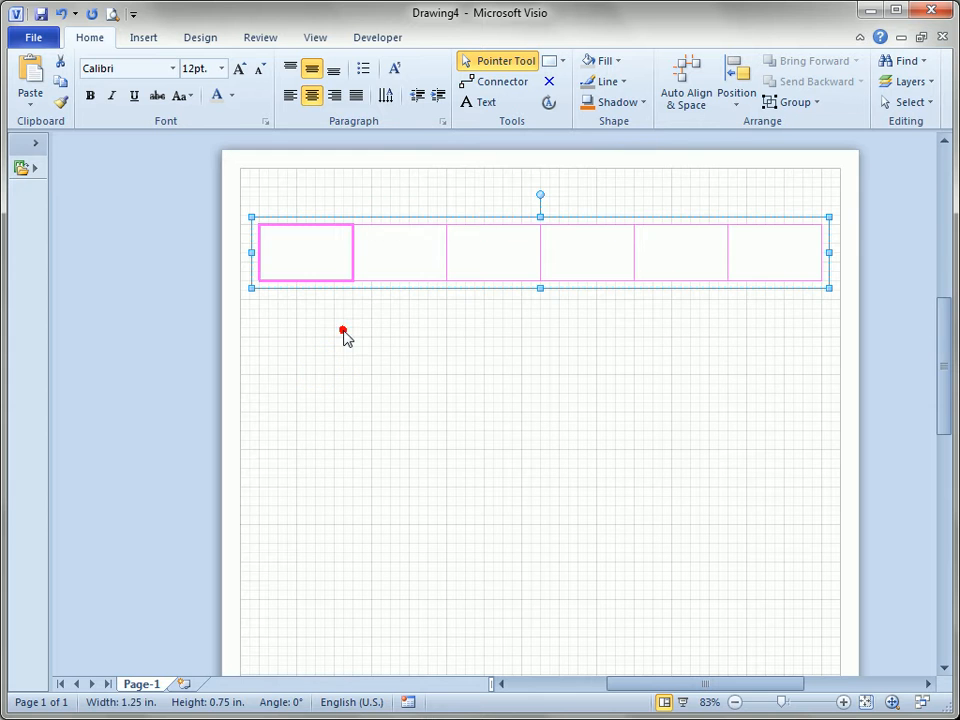
# Step: Copy the first rectangle directly below itself and repeat the copy three times to form a column
pyautogui.click(302, 246)
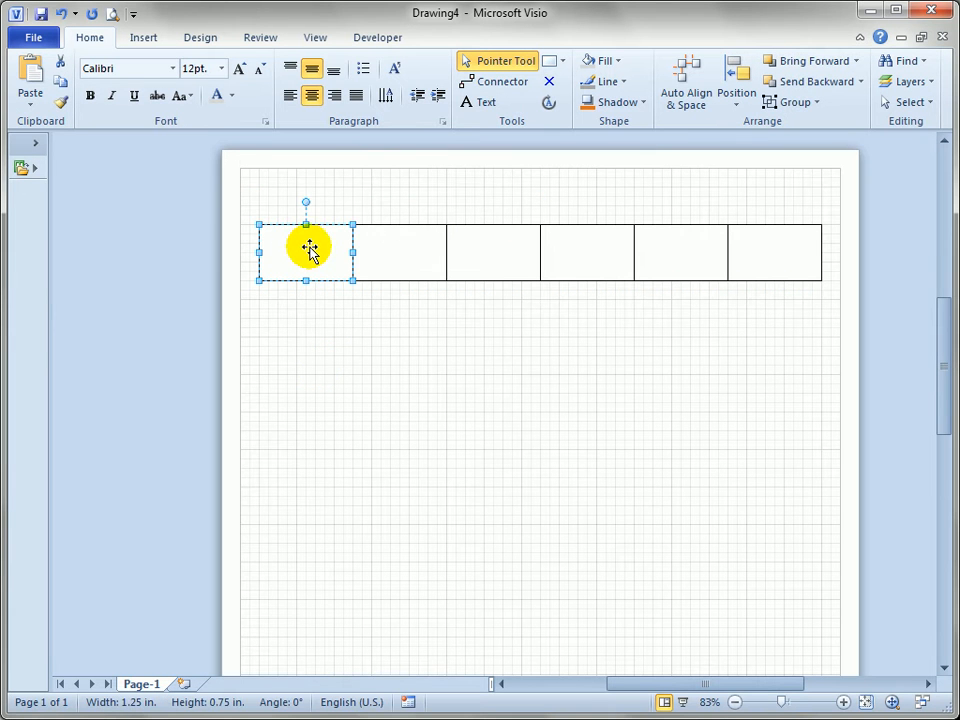
pyautogui.moveTo(312, 247); pyautogui.dragTo(306, 300)
pyautogui.hotkey('ctrl', 'd')
pyautogui.hotkey('ctrl', 'd')
pyautogui.hotkey('ctrl', 'd')
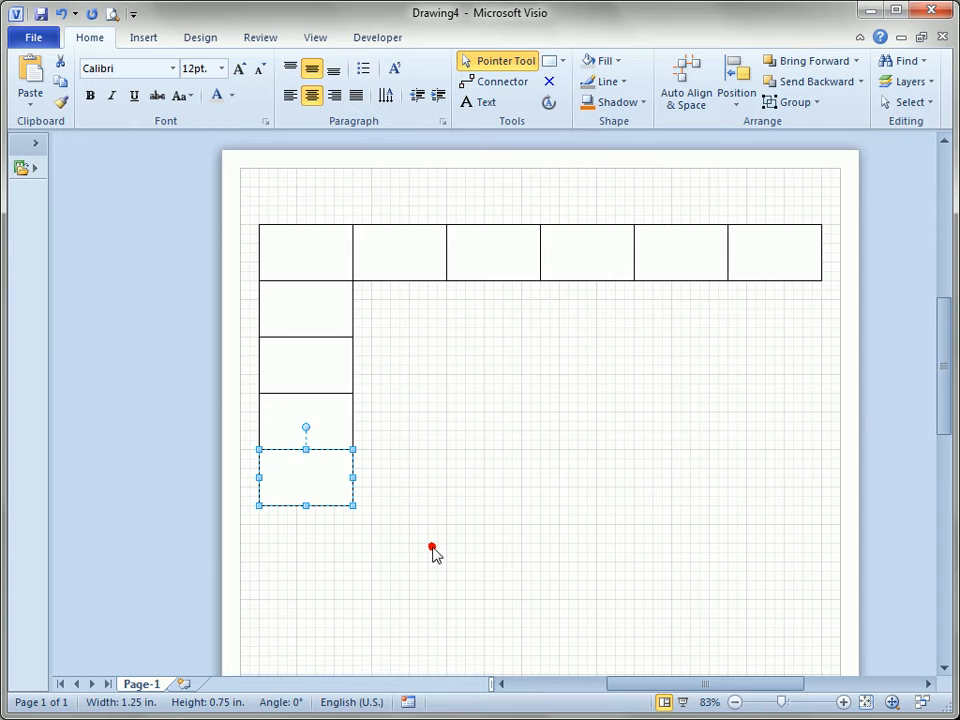
# Step: Delete the four copied rectangles below the first rectangle of the row
pyautogui.moveTo(465, 559); pyautogui.dragTo(156, 251)
pyautogui.press('Delete')
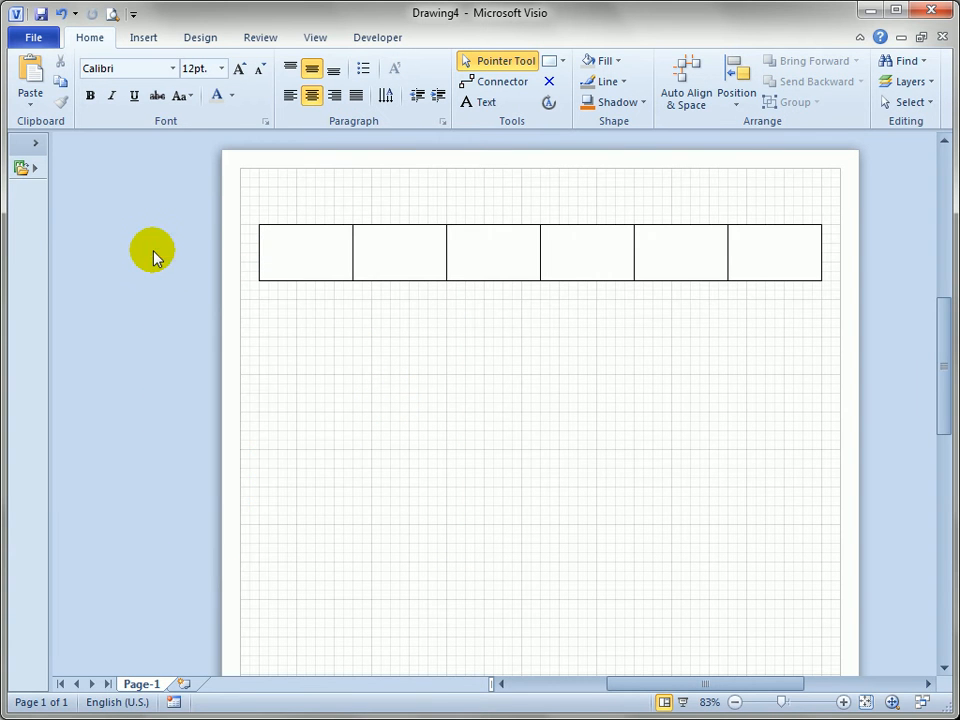
# Step: Copy the entire row of six rectangles directly below itself and repeat the copy four times to form a six-by-six grid
pyautogui.moveTo(247, 202); pyautogui.dragTo(836, 301)
pyautogui.moveTo(317, 261); pyautogui.dragTo(317, 309)
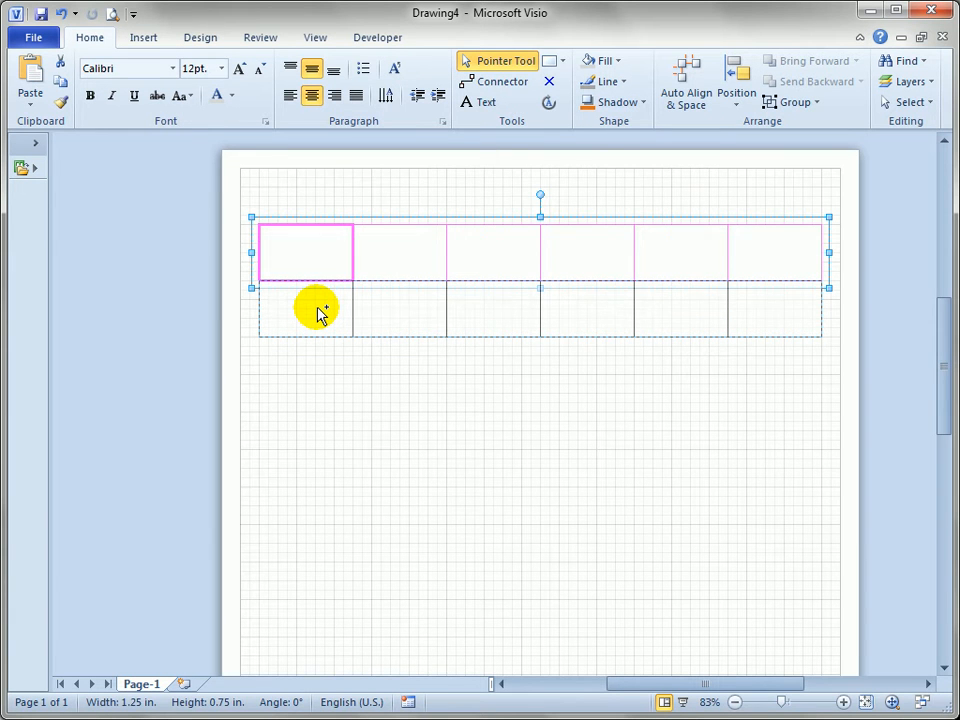
pyautogui.moveTo(317, 311); pyautogui.dragTo(318, 309)
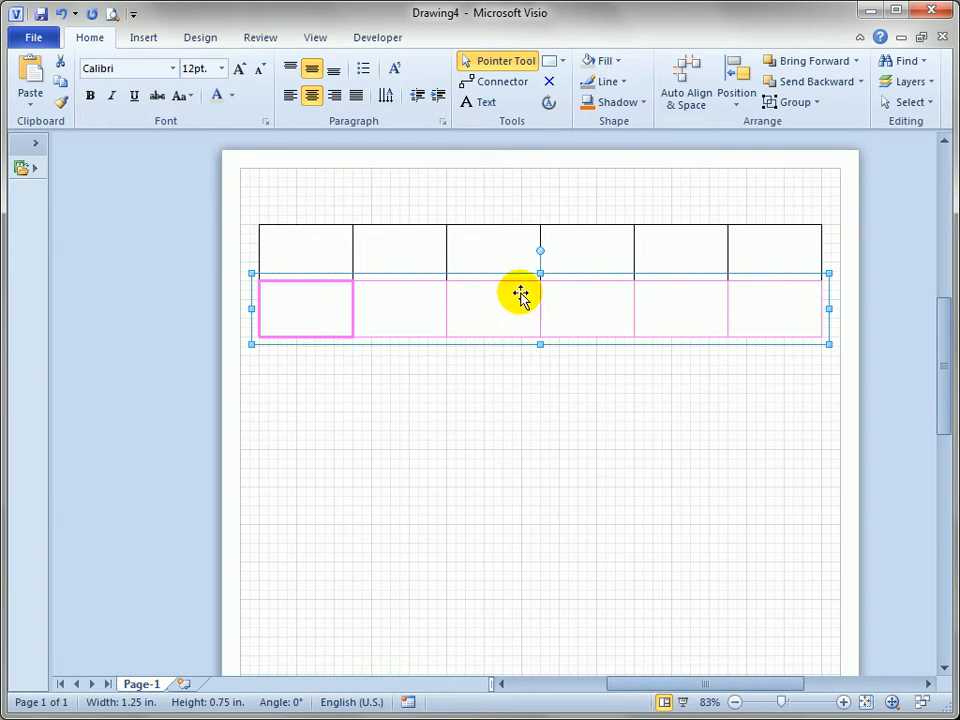
pyautogui.press('F4')
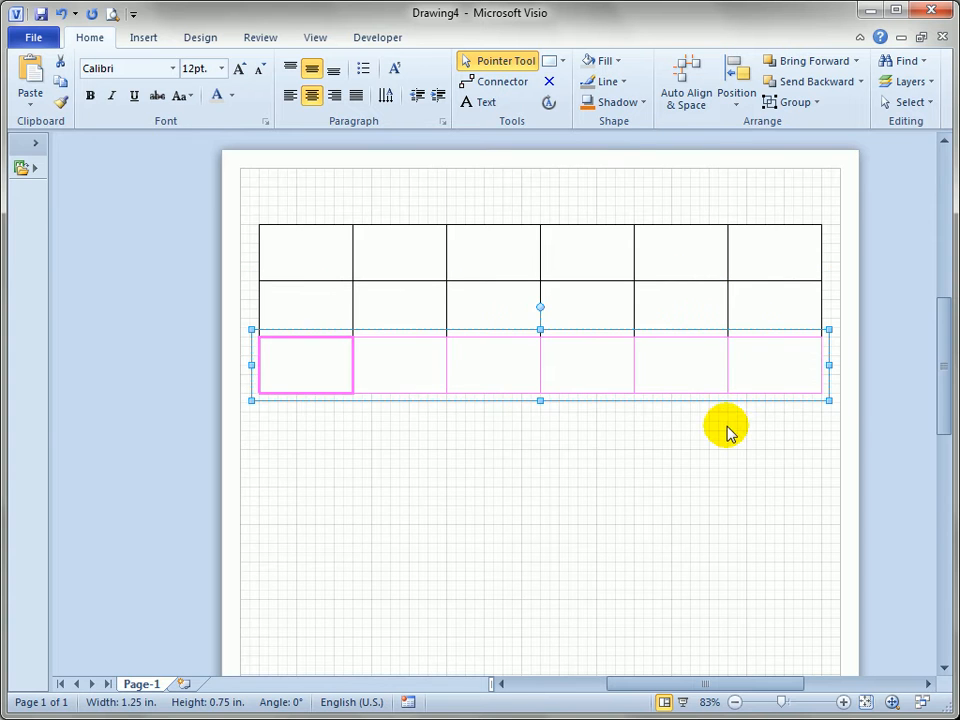
pyautogui.press('F4')
pyautogui.press('F4')
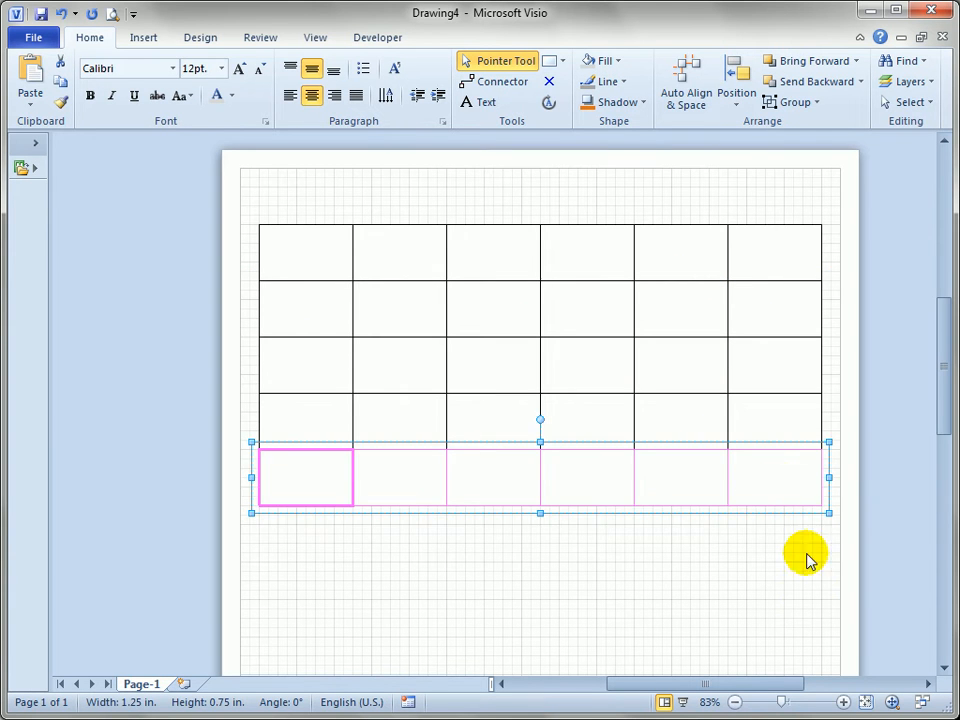
pyautogui.press('F4')
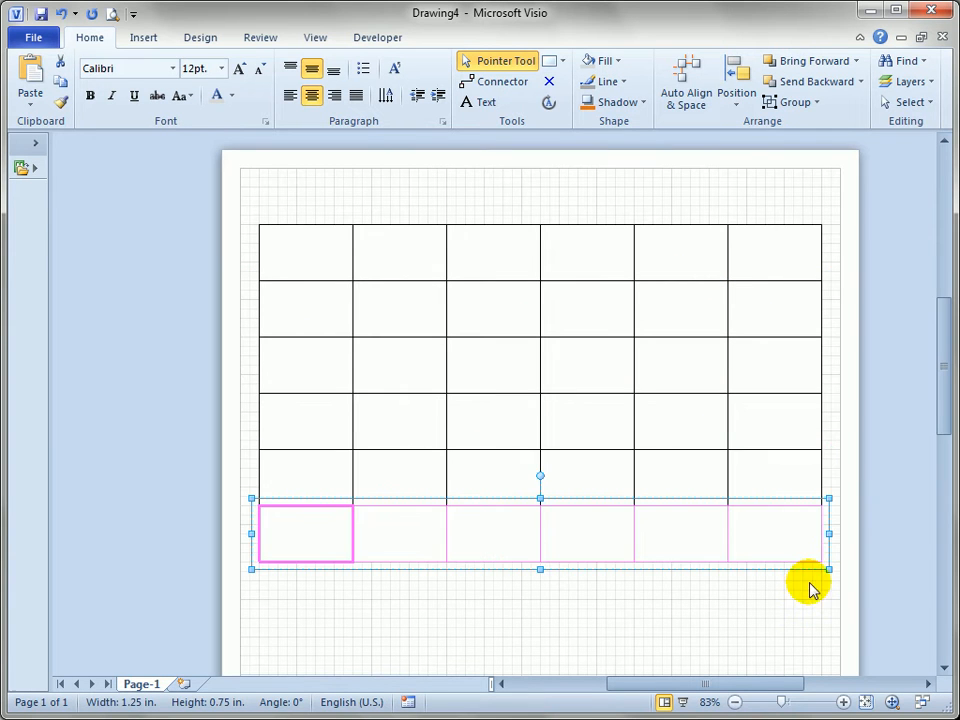
pyautogui.click(240, 199)
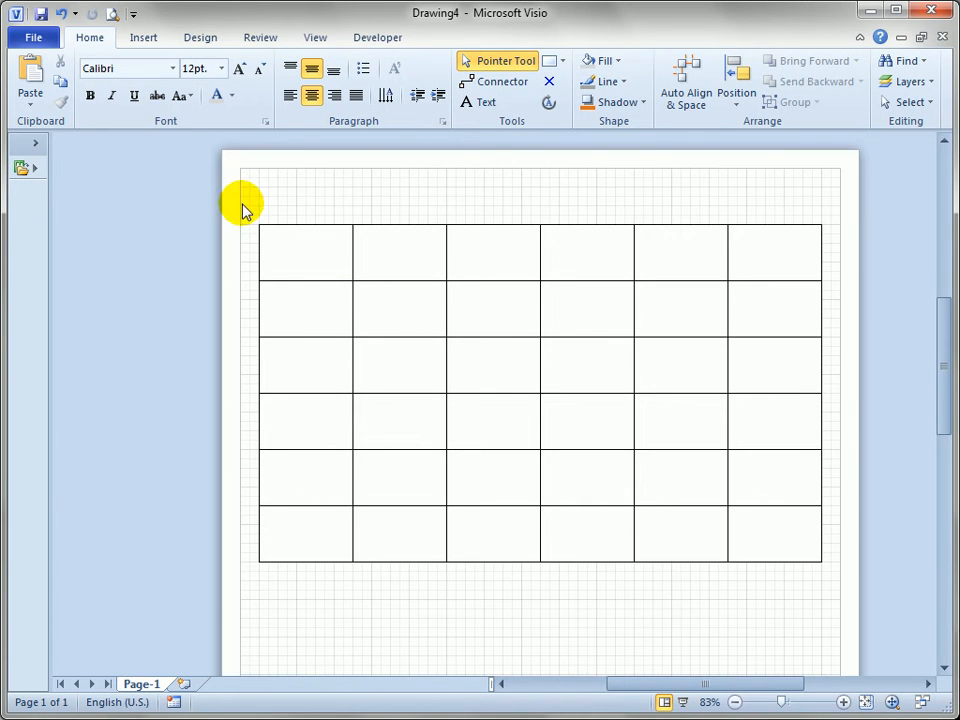
# Step: Resize the whole six-by-six grid at once so that each rectangle is 1.25 in. wide and 0.5 in. high
pyautogui.moveTo(242, 204); pyautogui.dragTo(868, 584)
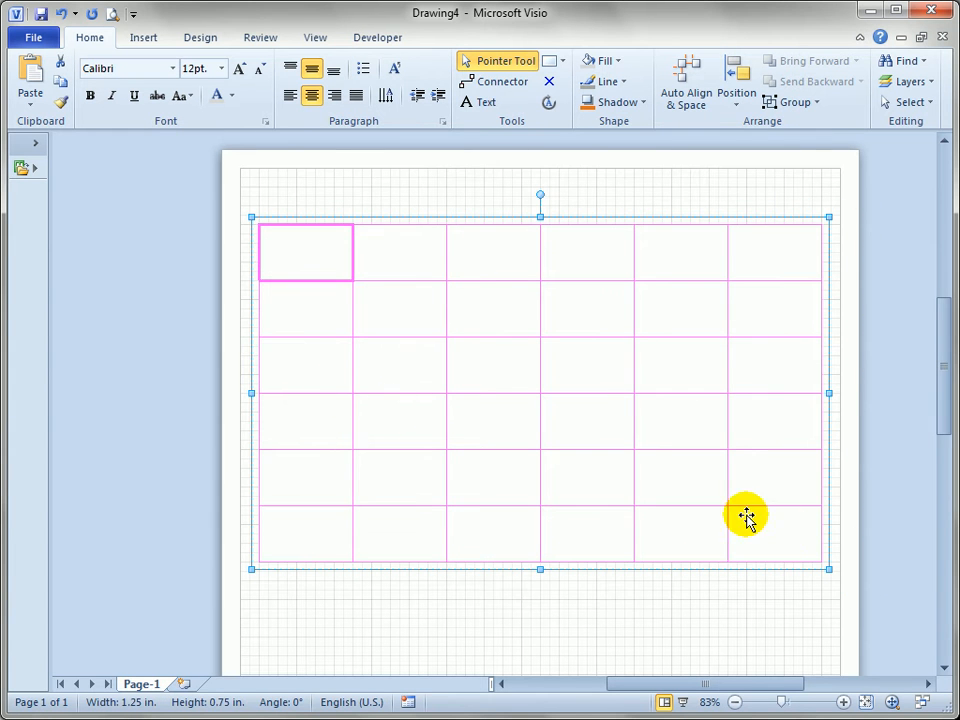
pyautogui.moveTo(829, 393); pyautogui.dragTo(670, 405)
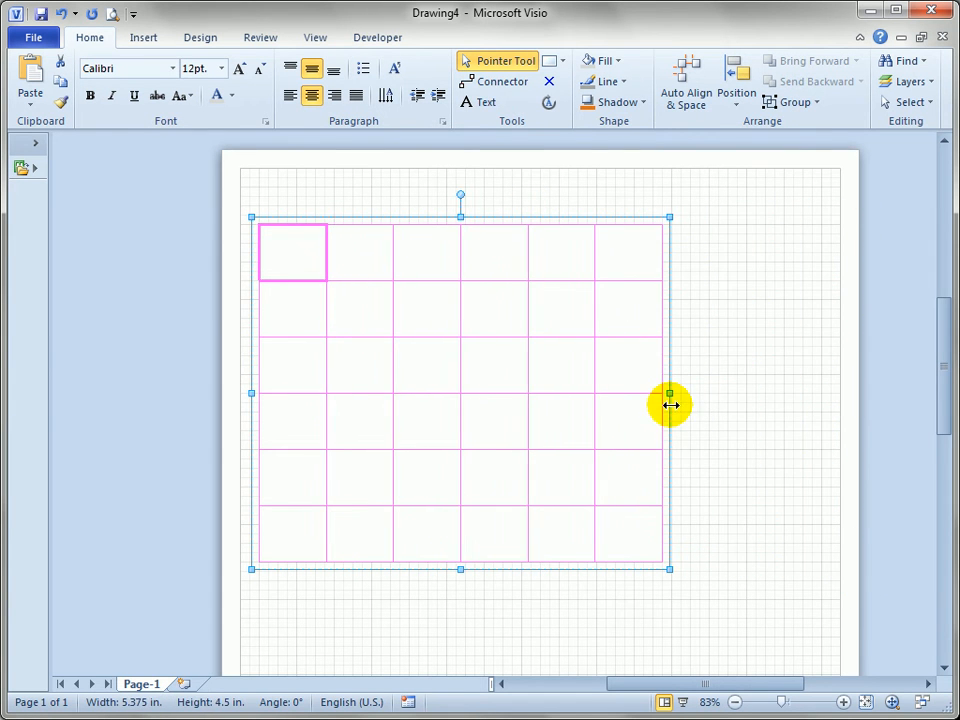
pyautogui.moveTo(460, 568); pyautogui.dragTo(461, 456)
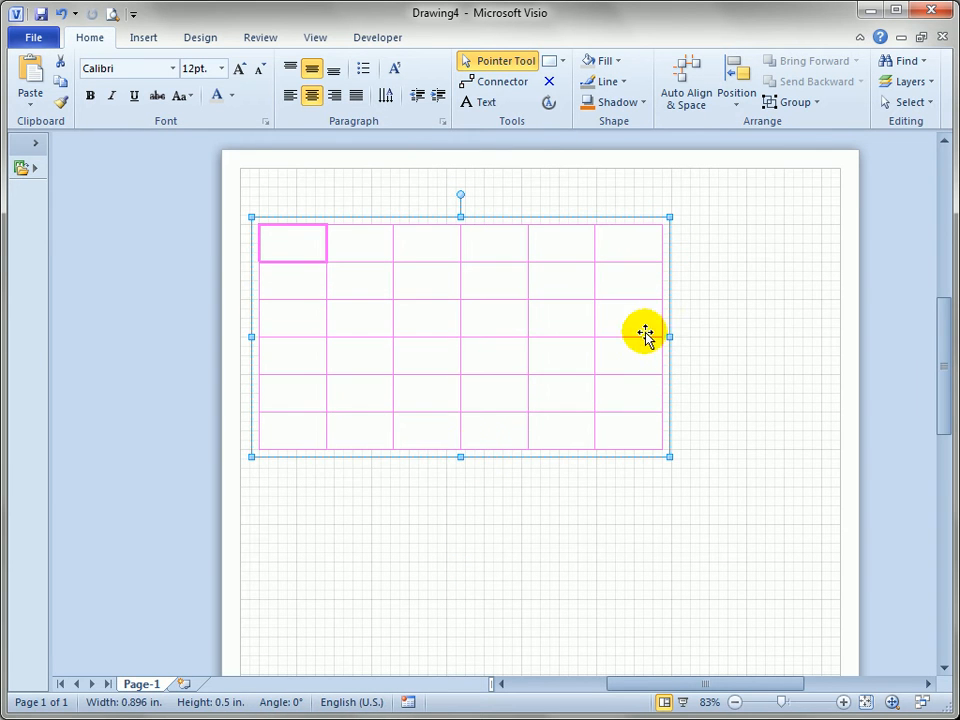
pyautogui.moveTo(665, 336); pyautogui.dragTo(829, 337)
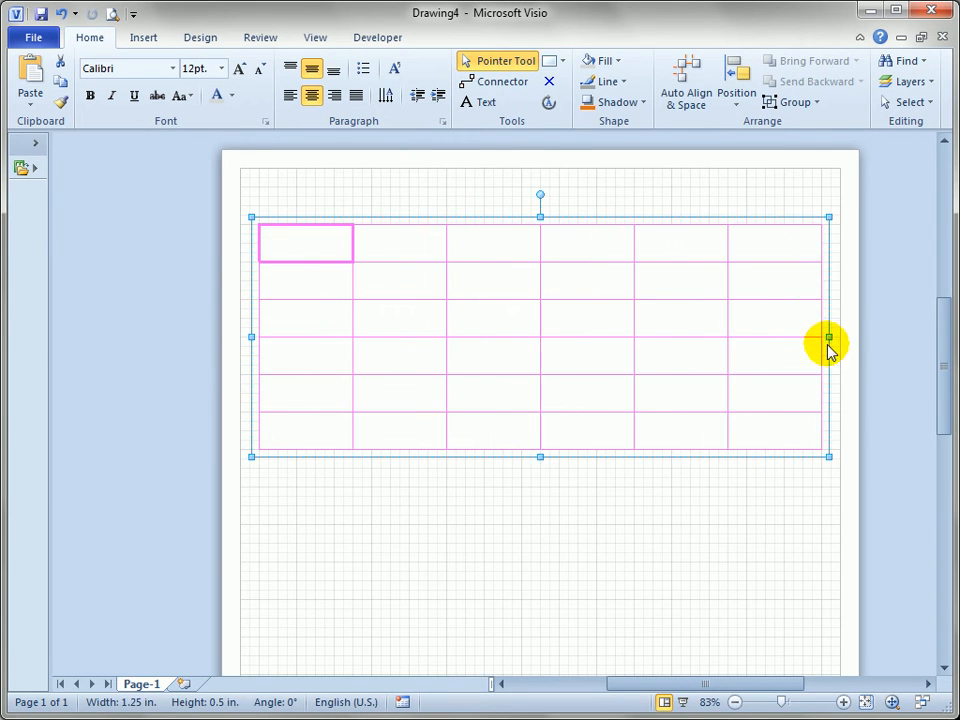
pyautogui.click(752, 508)
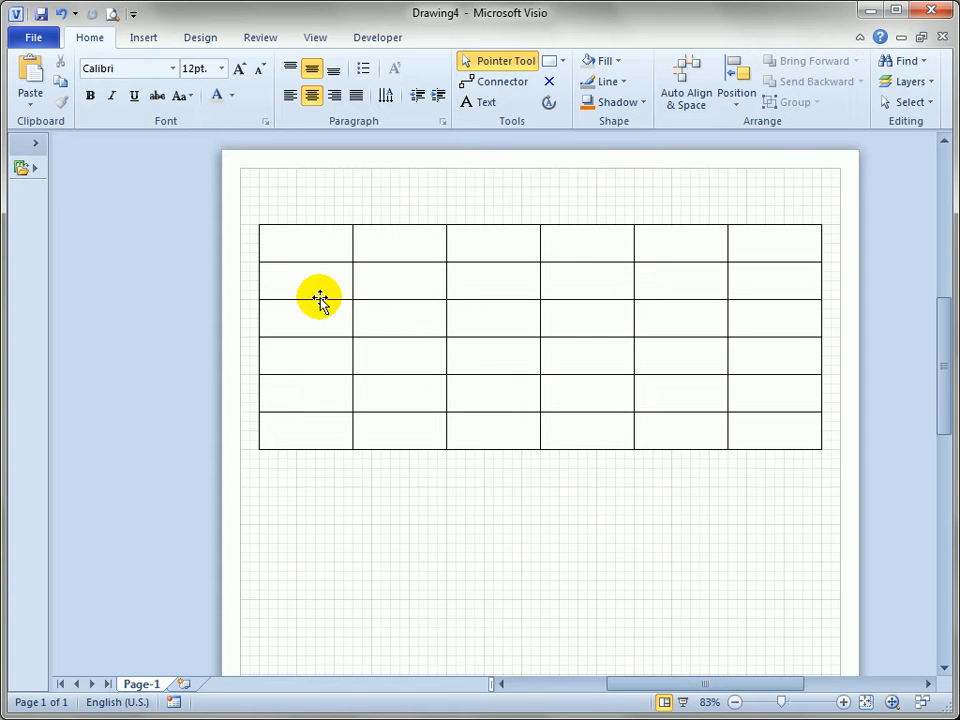
# Step: Label the second rectangle of the top row "Header" and repeat that text on the four rectangles to its right
pyautogui.click(304, 242)
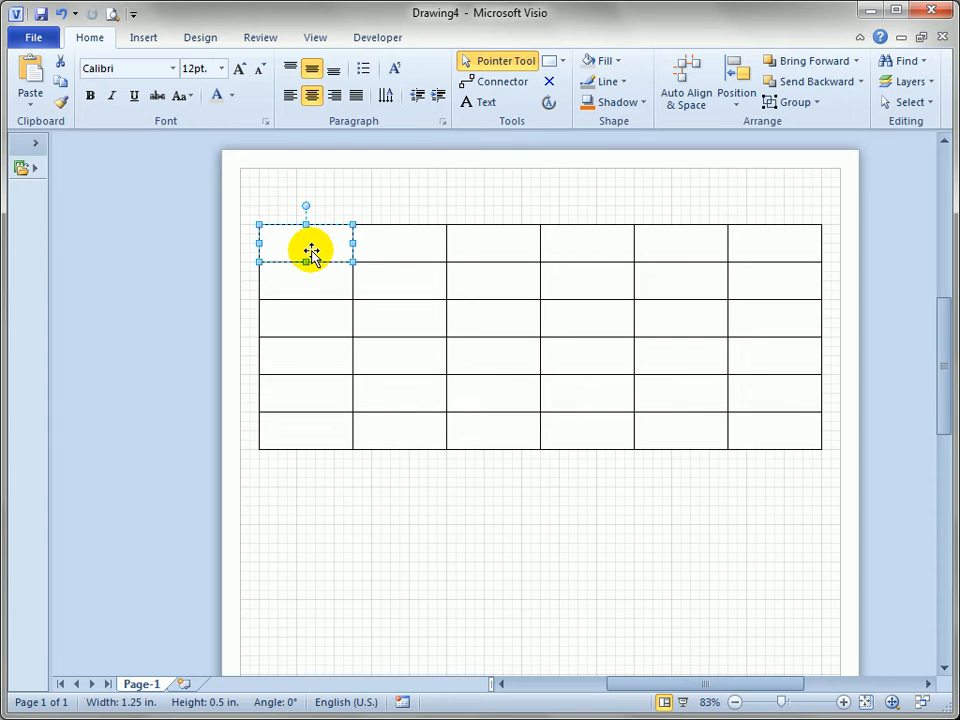
pyautogui.click(364, 250)
pyautogui.write('Heade')
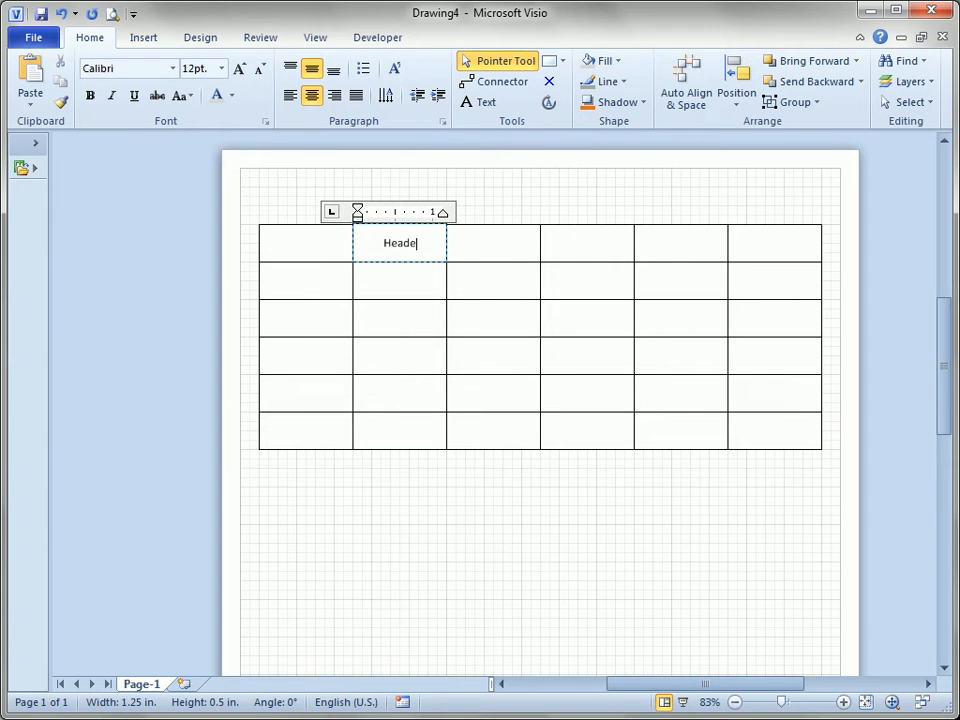
pyautogui.write('r')
pyautogui.click(373, 168)
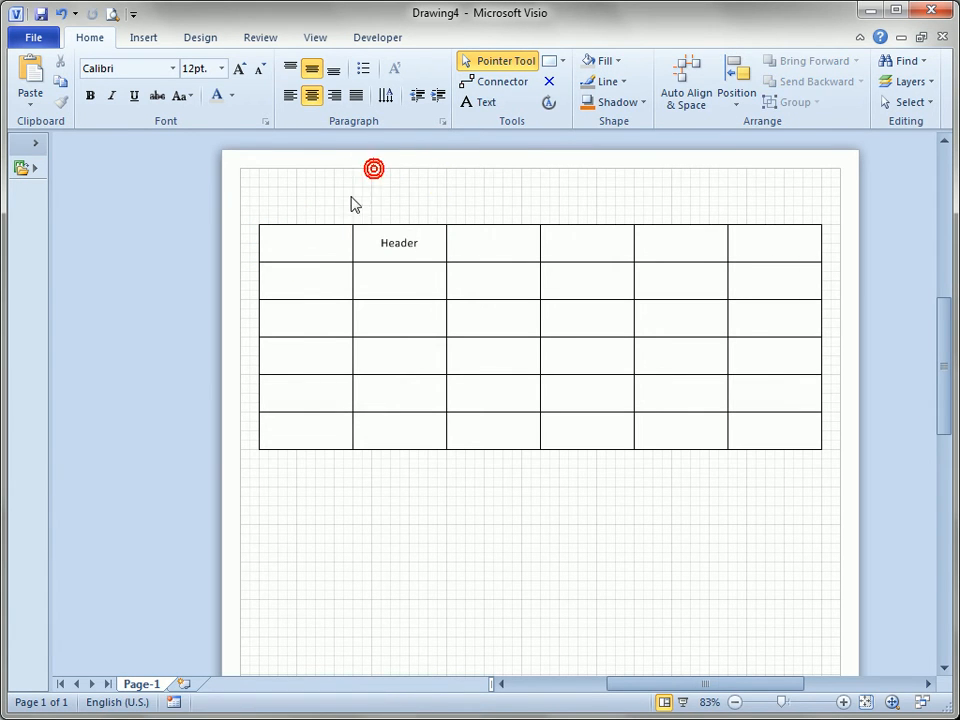
pyautogui.moveTo(415, 192); pyautogui.dragTo(853, 281)
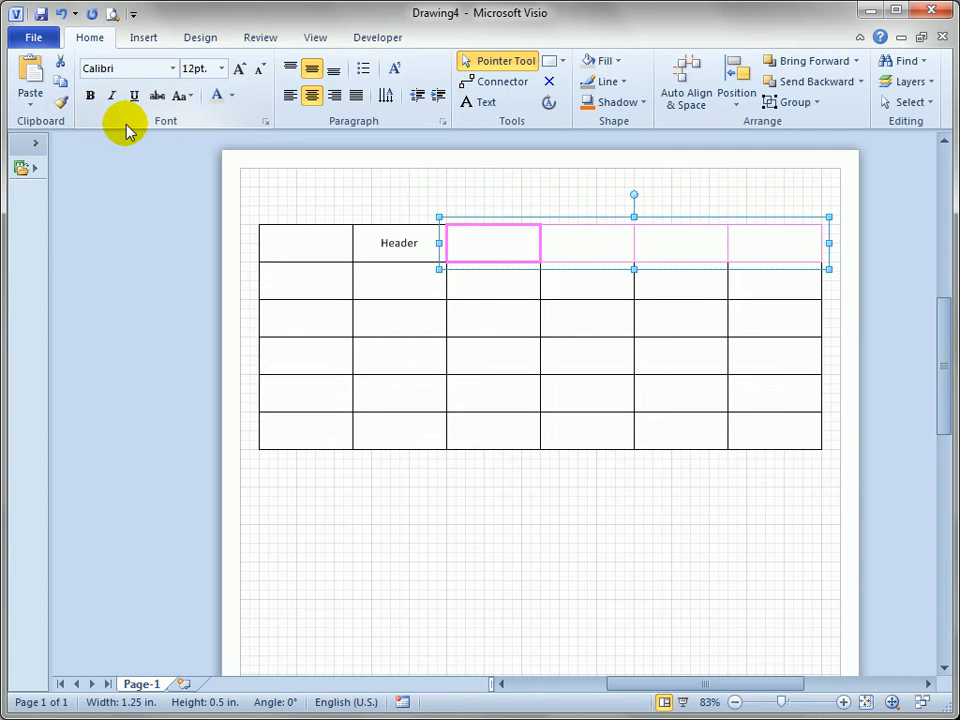
pyautogui.press('F4')
# Step: Label the second rectangle of the first column "Header" and repeat that text on the four rectangles below it
pyautogui.click(296, 279)
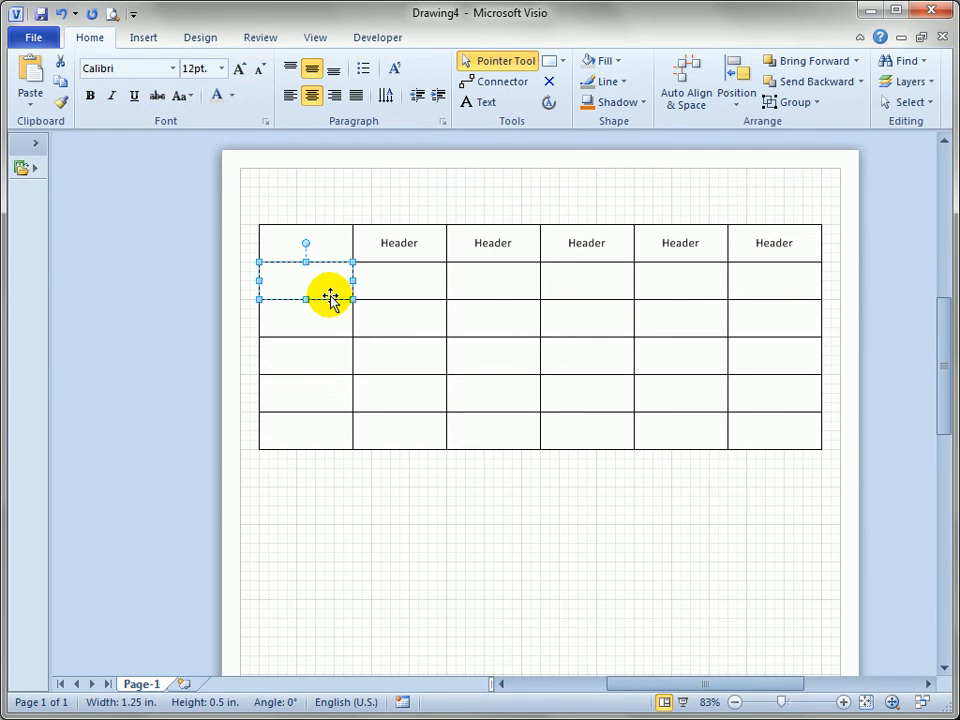
pyautogui.write('Header')
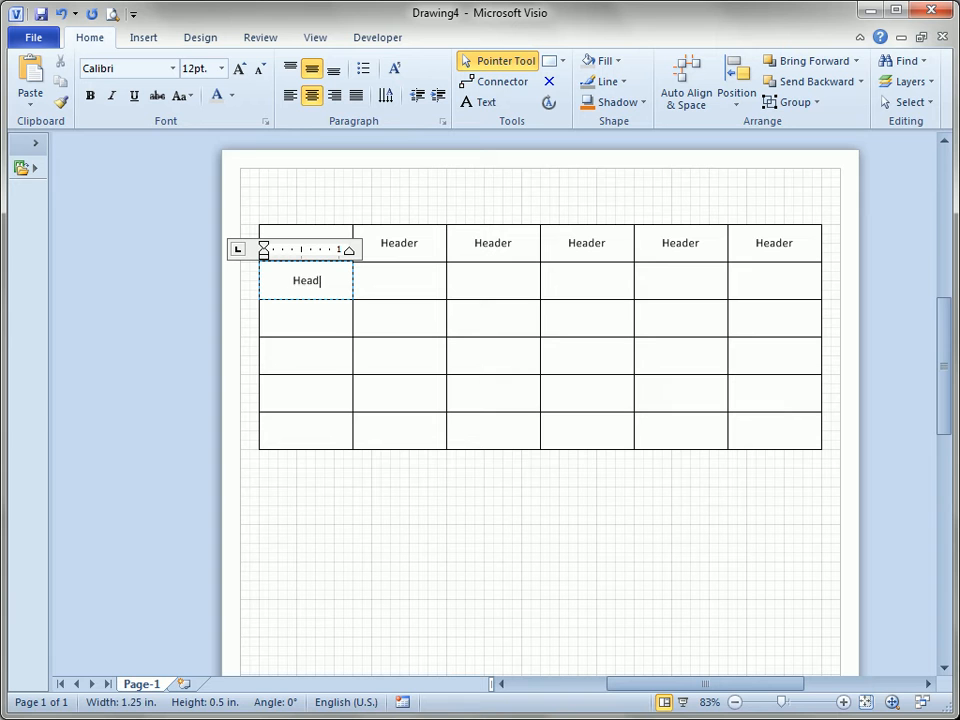
pyautogui.click(233, 282)
pyautogui.moveTo(245, 246); pyautogui.dragTo(363, 508)
pyautogui.write('Header')
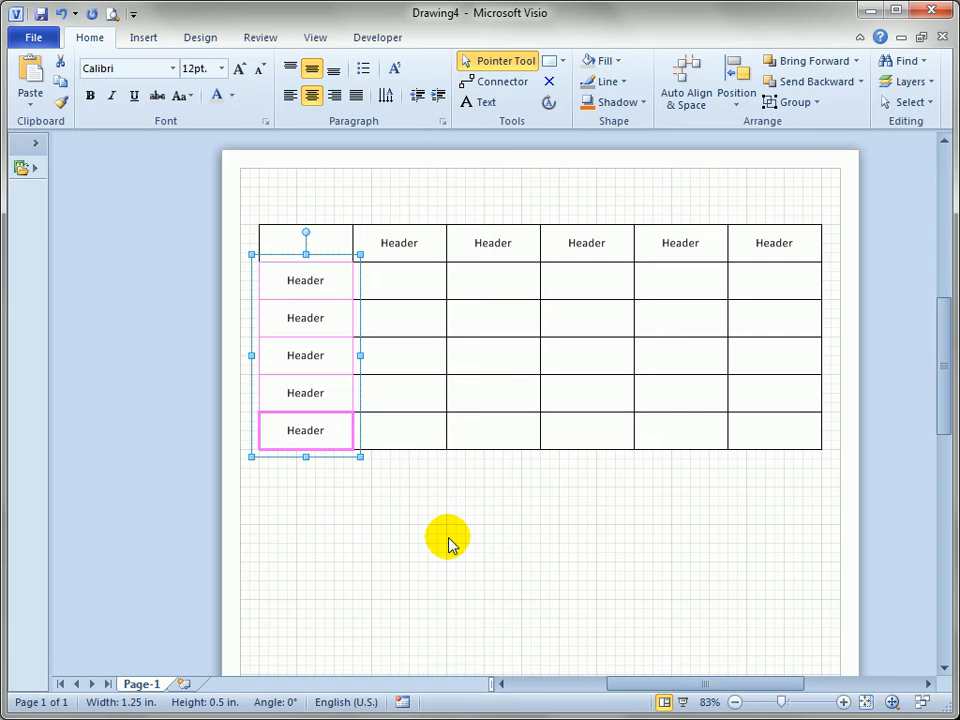
pyautogui.click(433, 512)
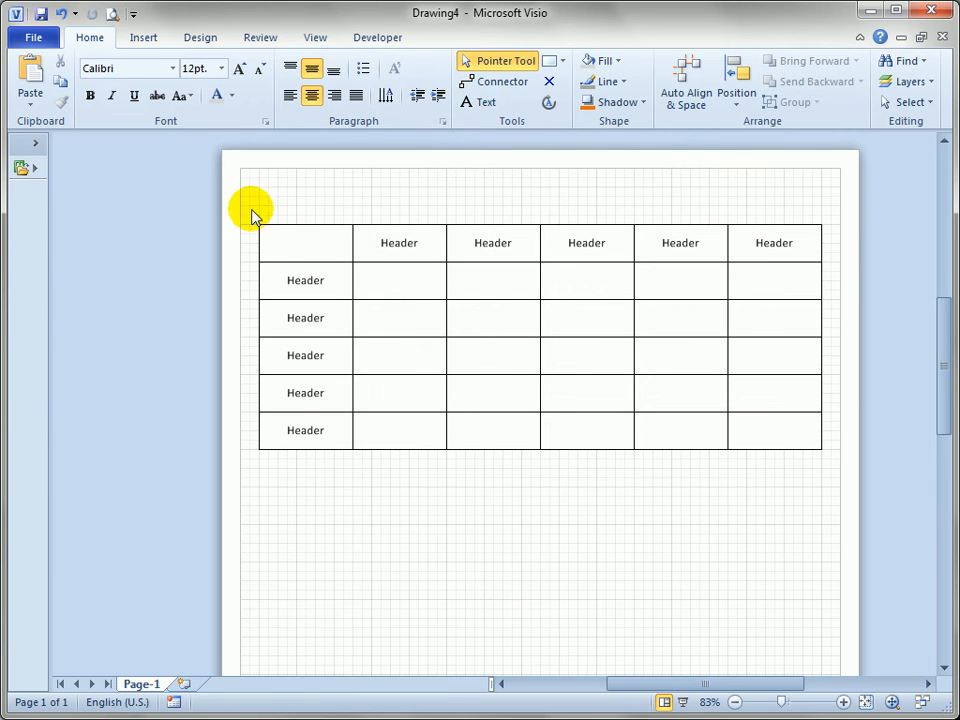
# Step: Select the entire top row and first column together, try moving them below the grid, and undo the move
pyautogui.moveTo(238, 197); pyautogui.dragTo(836, 268)
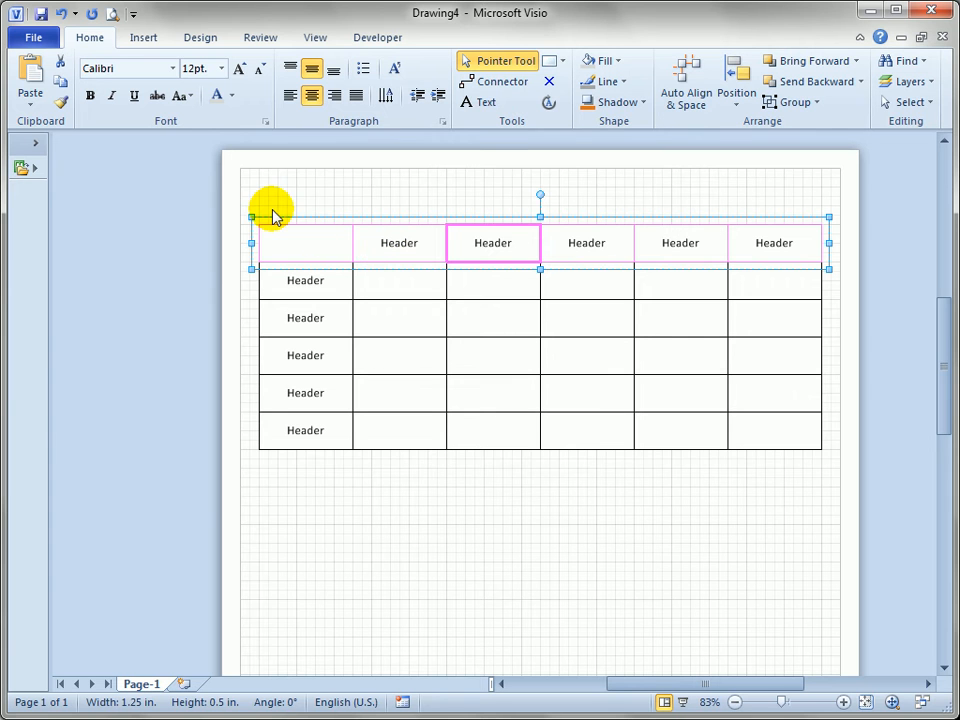
pyautogui.moveTo(249, 198); pyautogui.dragTo(367, 524)
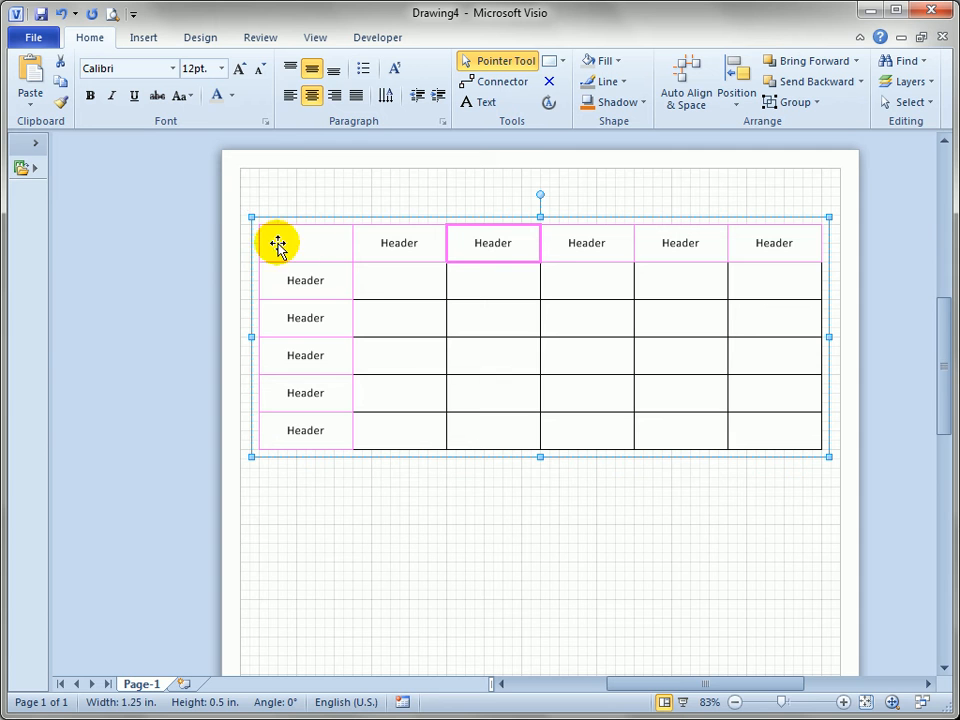
pyautogui.moveTo(312, 243); pyautogui.dragTo(316, 506)
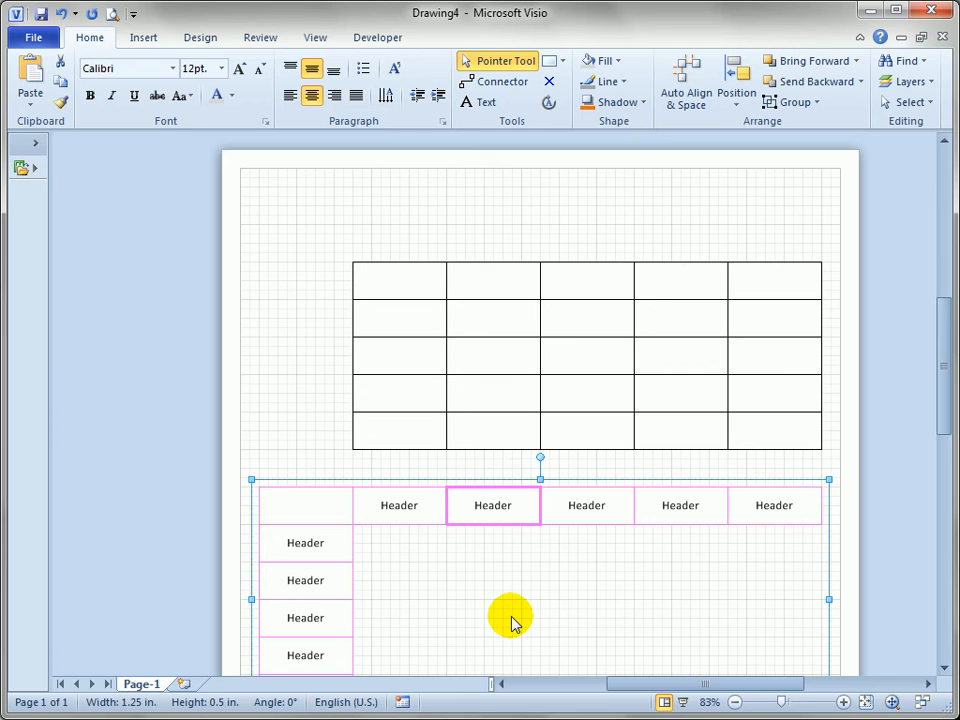
pyautogui.click(62, 14)
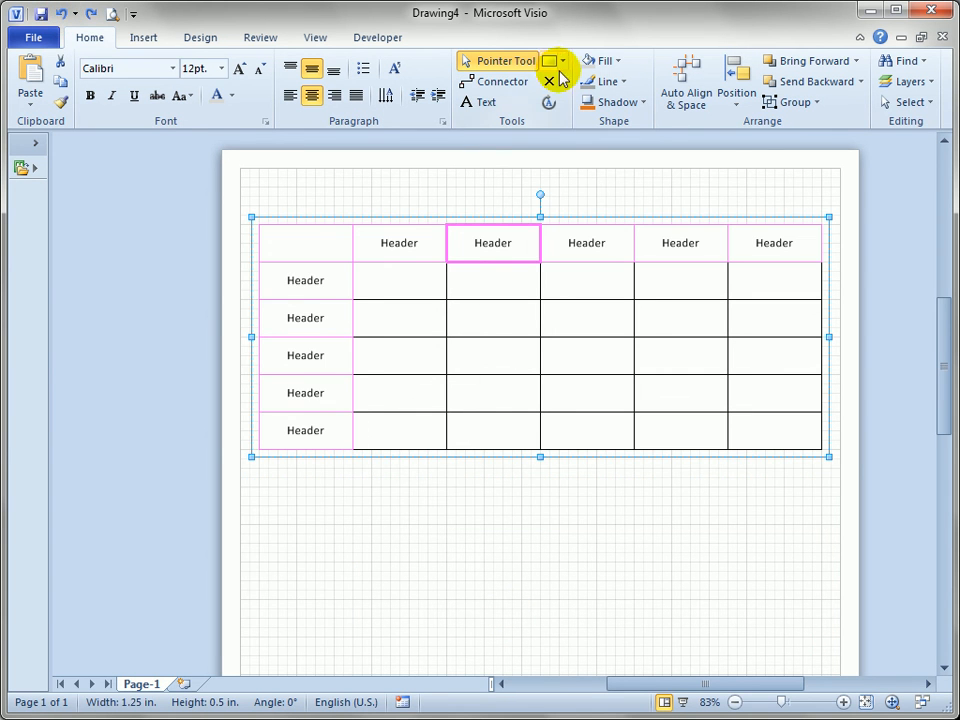
# Step: Format the selected top-row and first-column rectangles with a dark gray fill and bold white text
pyautogui.click(617, 62)
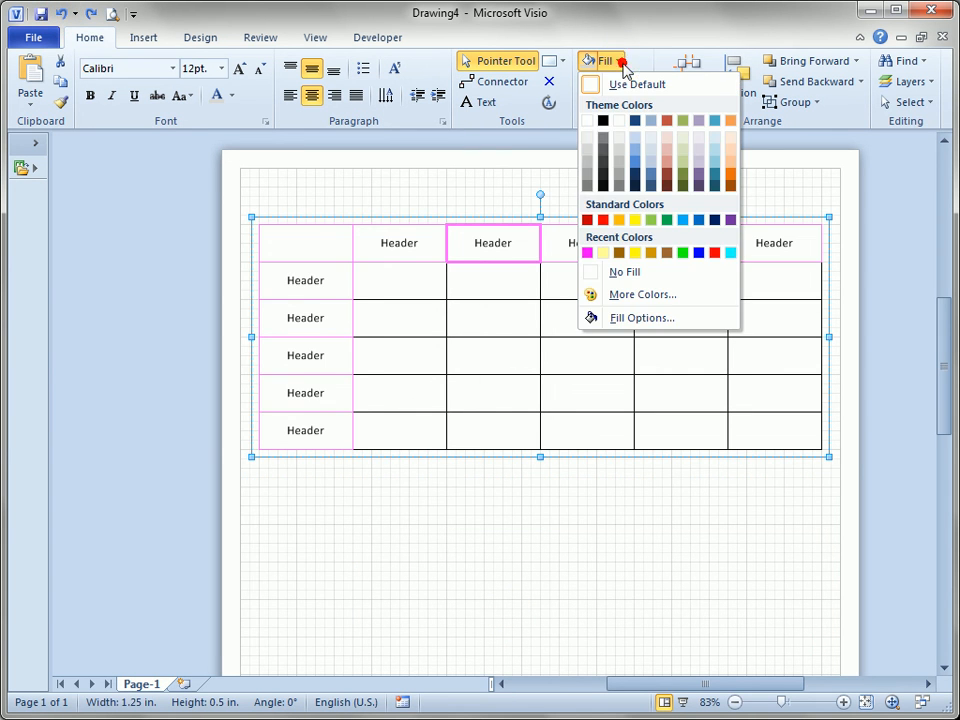
pyautogui.click(588, 187)
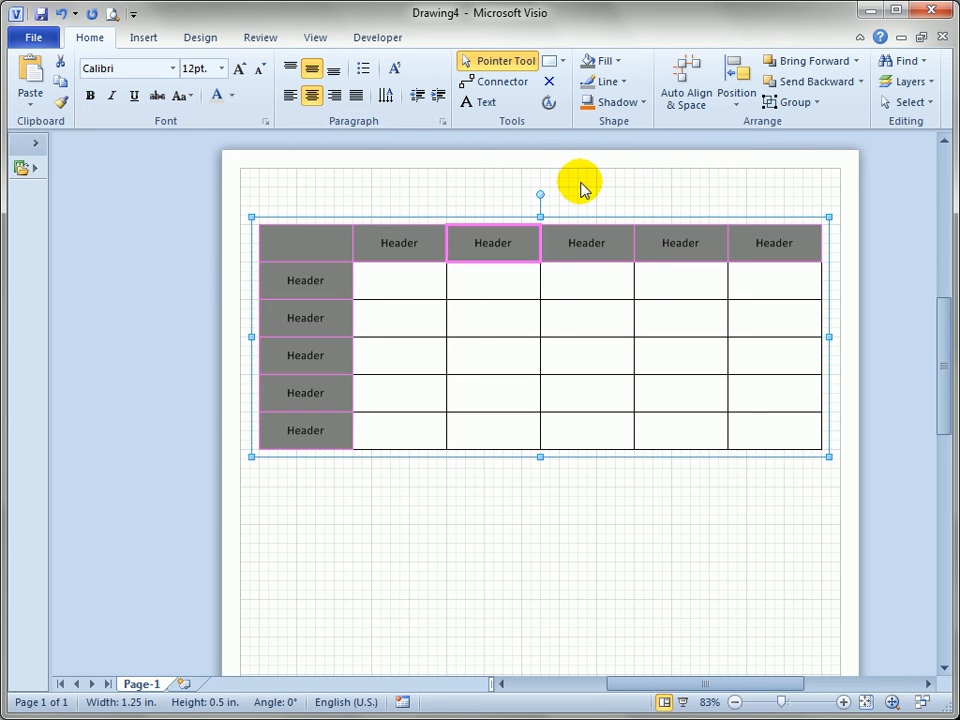
pyautogui.click(230, 95)
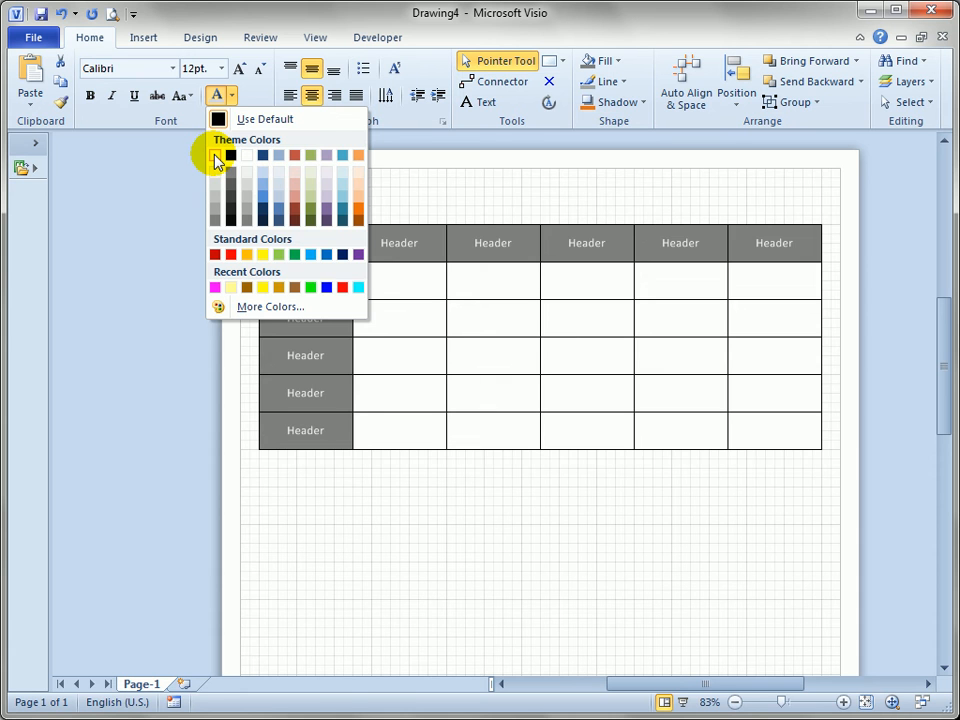
pyautogui.click(215, 155)
pyautogui.click(92, 97)
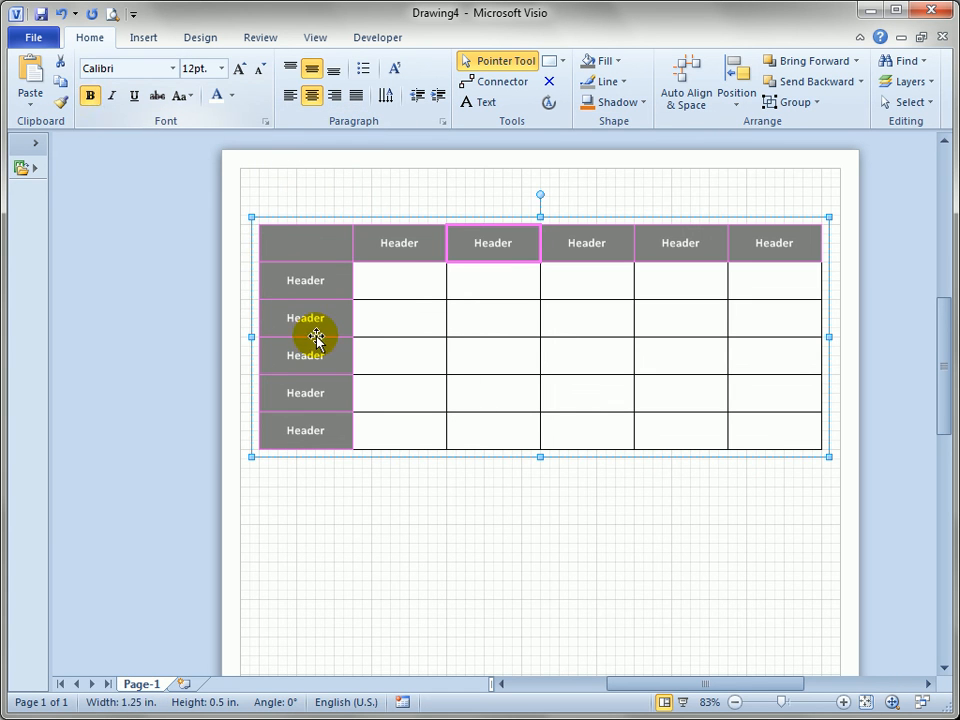
pyautogui.click(551, 553)
# Step: Label the first white rectangle "Todo" and repeat that text on all the other non-header rectangles of the grid
pyautogui.click(405, 283)
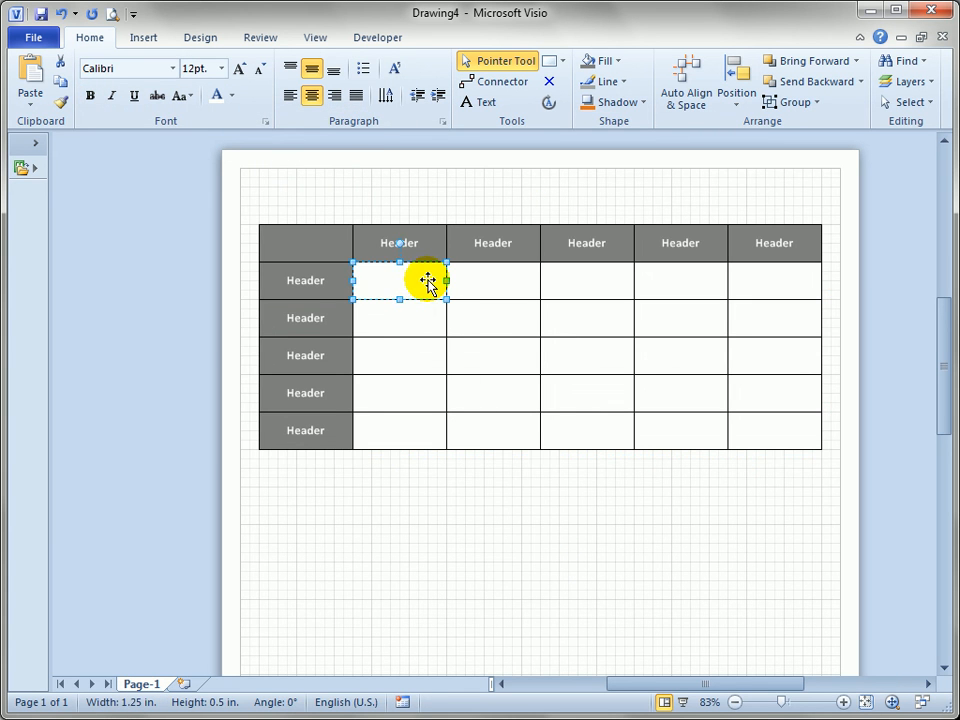
pyautogui.write('Todo')
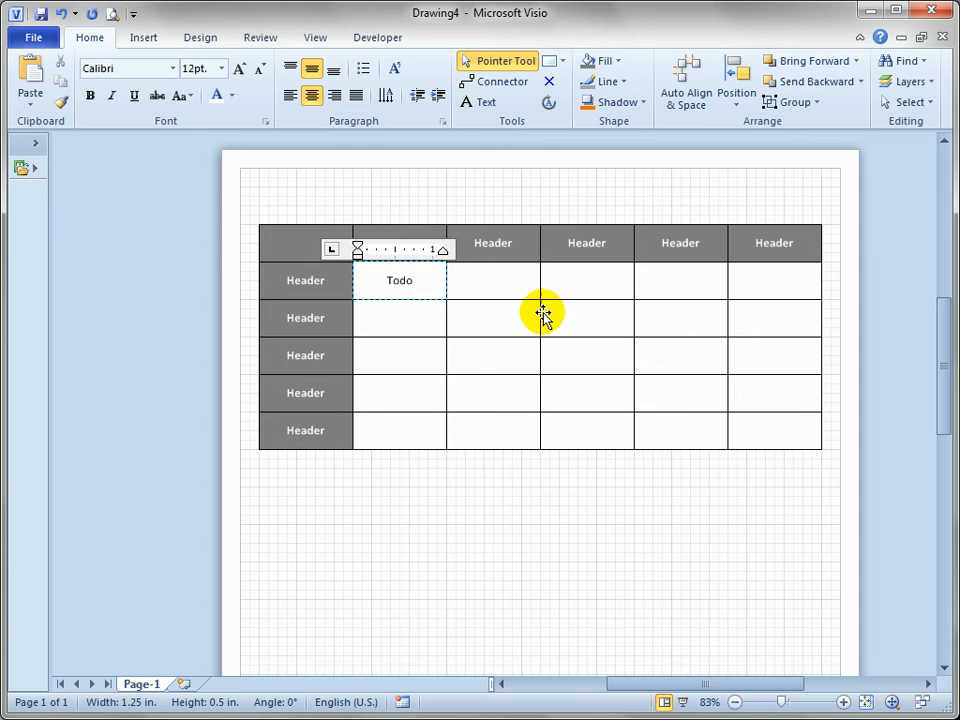
pyautogui.click(686, 461)
pyautogui.moveTo(853, 512)
pyautogui.mouseDown()
pyautogui.moveTo(370, 300)
pyautogui.moveTo(335, 253)
pyautogui.mouseUp()
pyautogui.press('F4')
pyautogui.click(506, 531)
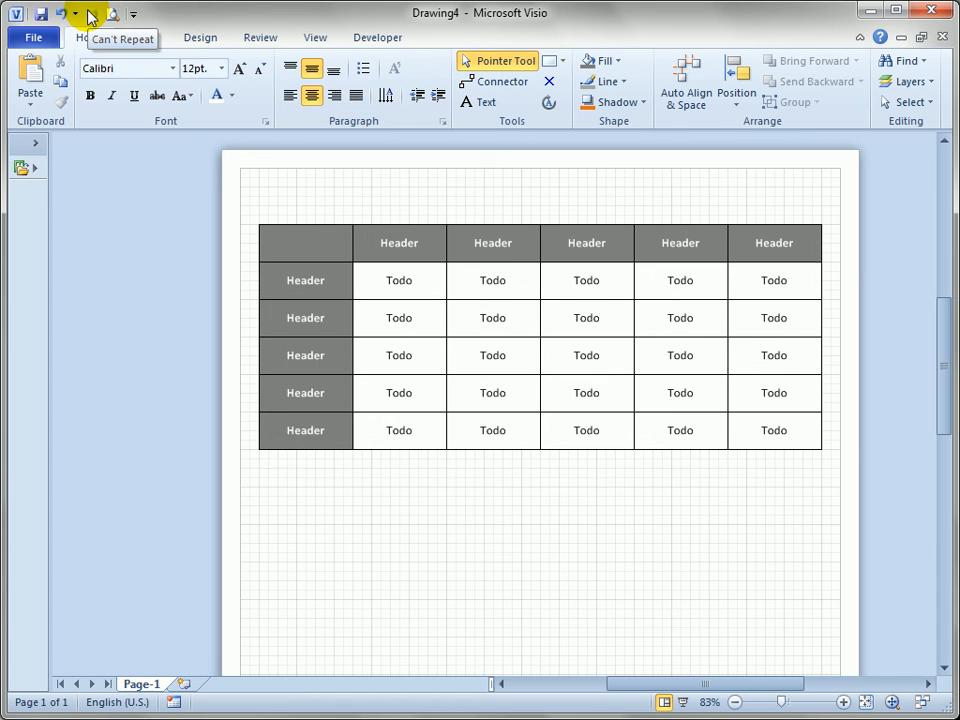
pyautogui.click(262, 184)
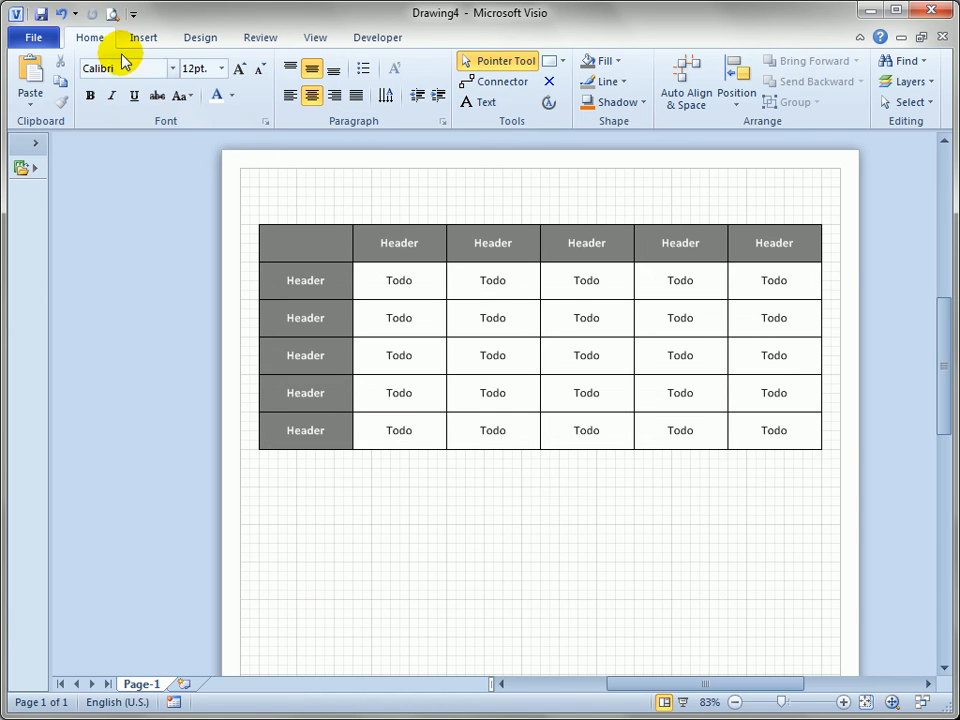